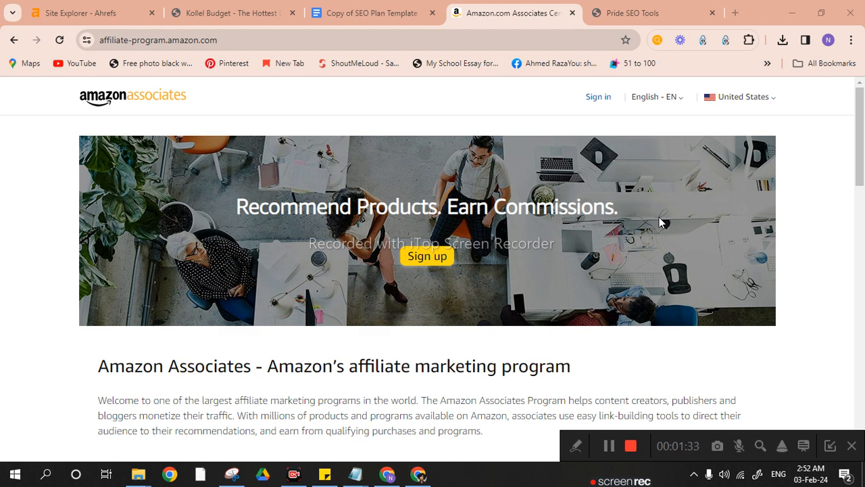
Step: Go to the Ahrefs Site Explorer page, then replace the short Notepad note's contents with "best , review, vs."
click(104, 21)
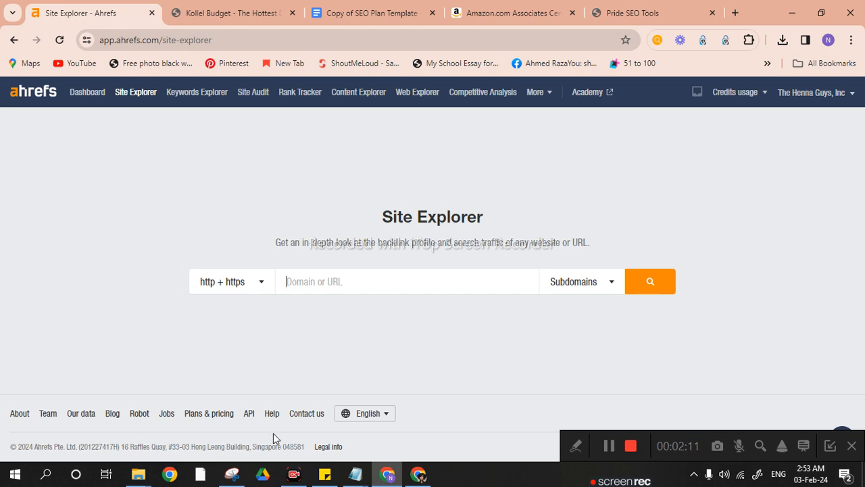
mouse_move(350, 481)
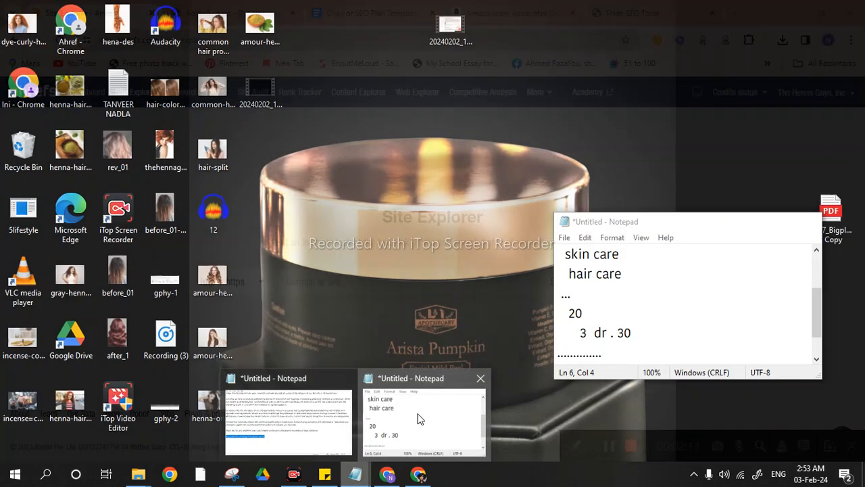
click(418, 417)
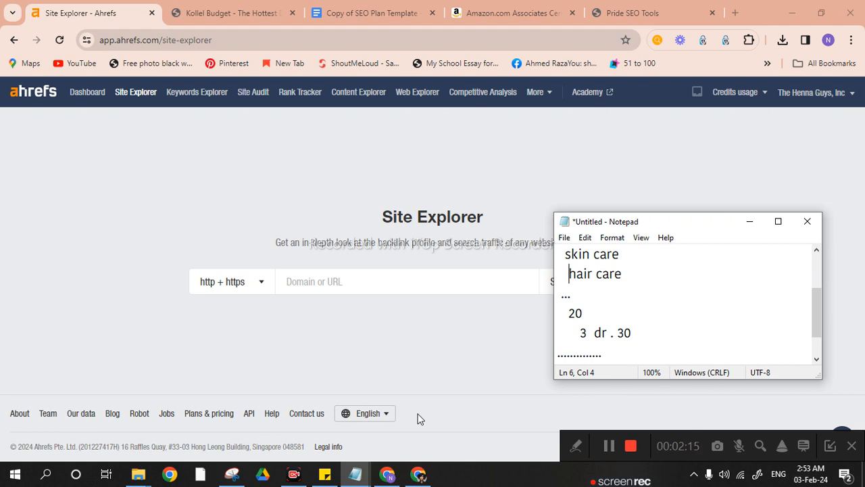
key(ctrl+a)
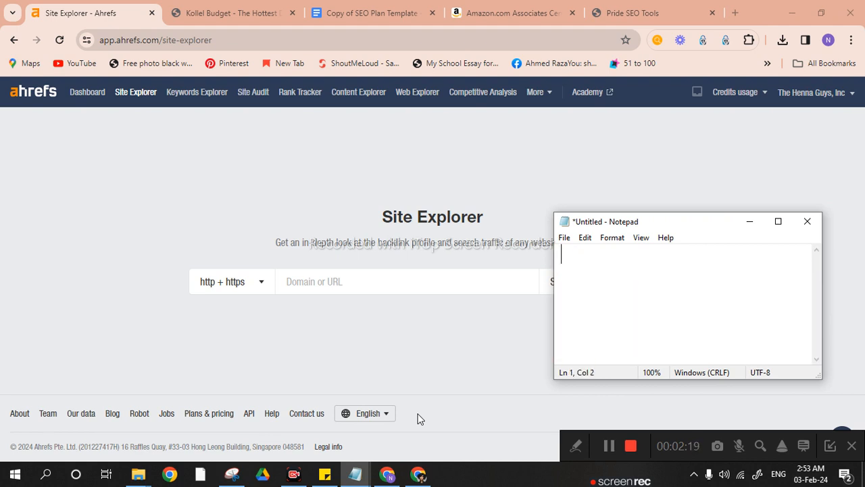
text(best ,  review)
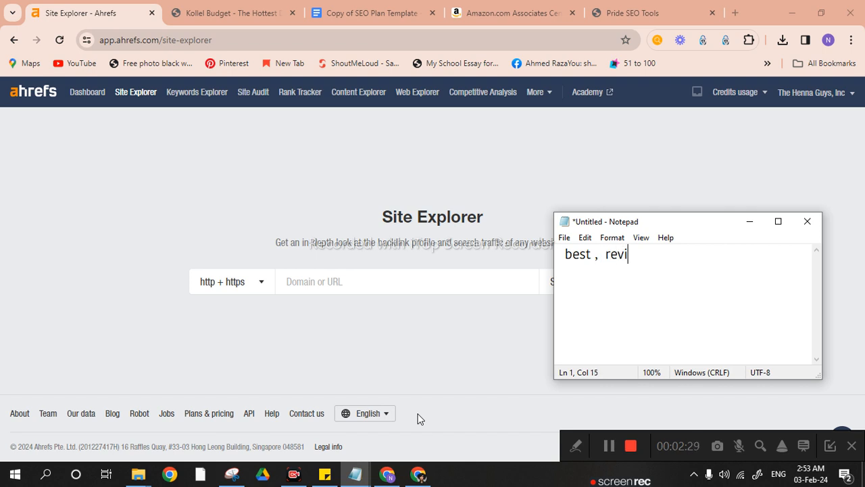
key(BackSpace)
key(BackSpace)
text(r)
key(BackSpace)
text(ew, vs.)
Step: Add a numbered list below the first line of the note, with "1) keyword" and an empty item "2)"
key(Return)
key(Return)
key(Return)
key(BackSpace)
text(1))
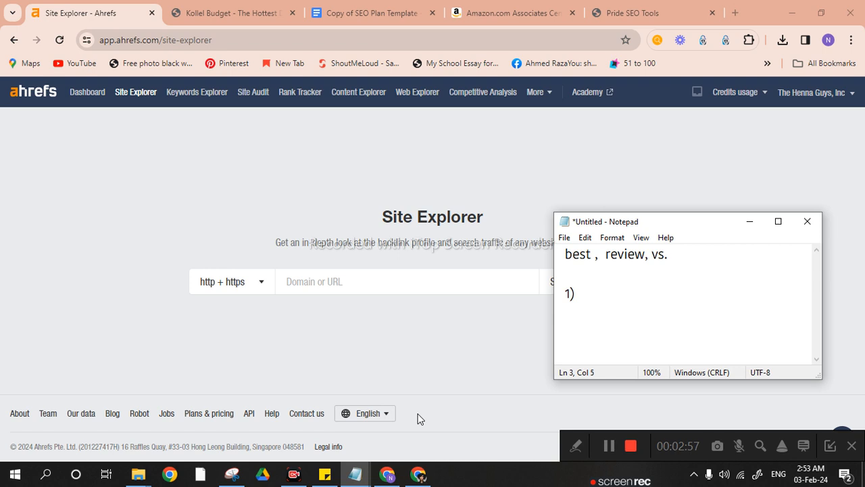
text(  keywod)
key(BackSpace)
key(BackSpace)
key(BackSpace)
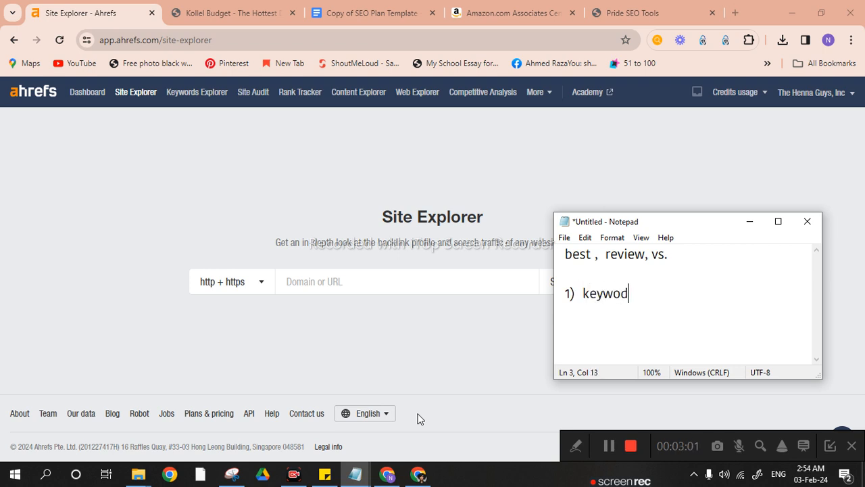
text(word)
key(BackSpace)
key(BackSpace)
key(BackSpace)
key(BackSpace)
text(wor)
key(BackSpace)
key(BackSpace)
key(BackSpace)
key(BackSpace)
text(word)
key(Return)
text(2))
Step: Insert a dotted separator line "......" between the note's first line and the numbered list
click(578, 278)
text(......)
key(Return)
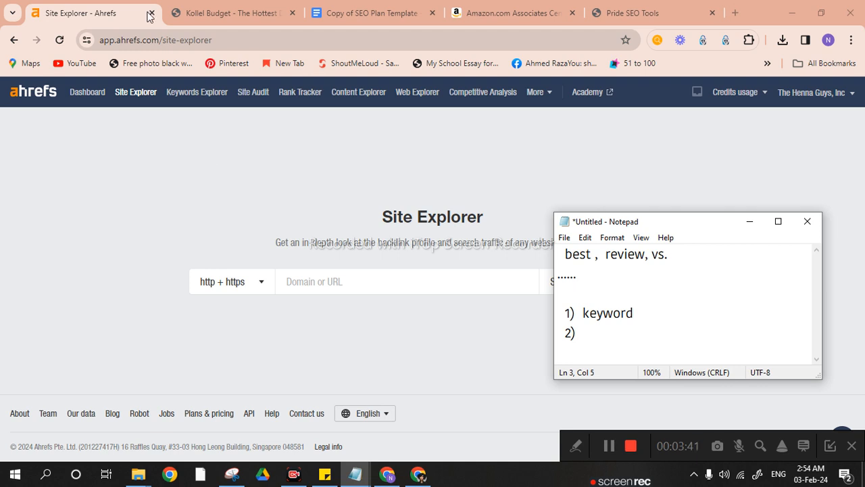
Step: Open Ahrefs Keywords Explorer and search Google keyword data for "skin care, hair care" in the United States
click(202, 101)
click(202, 102)
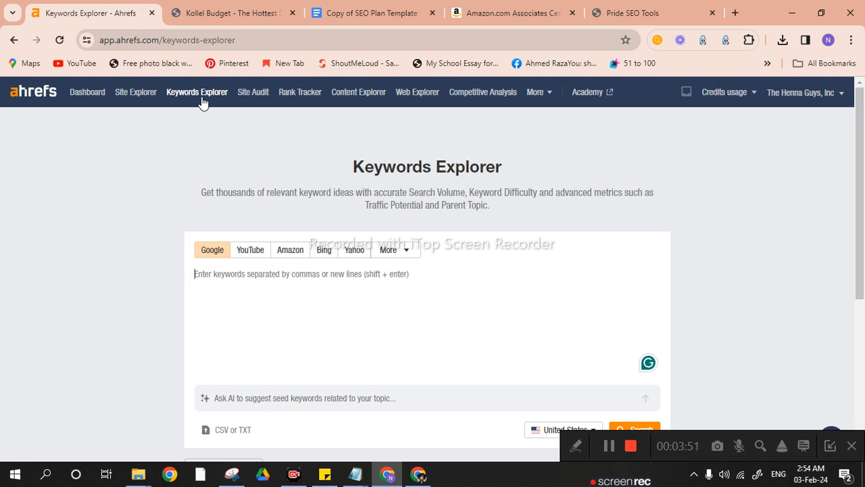
click(362, 478)
click(246, 282)
text(skin )
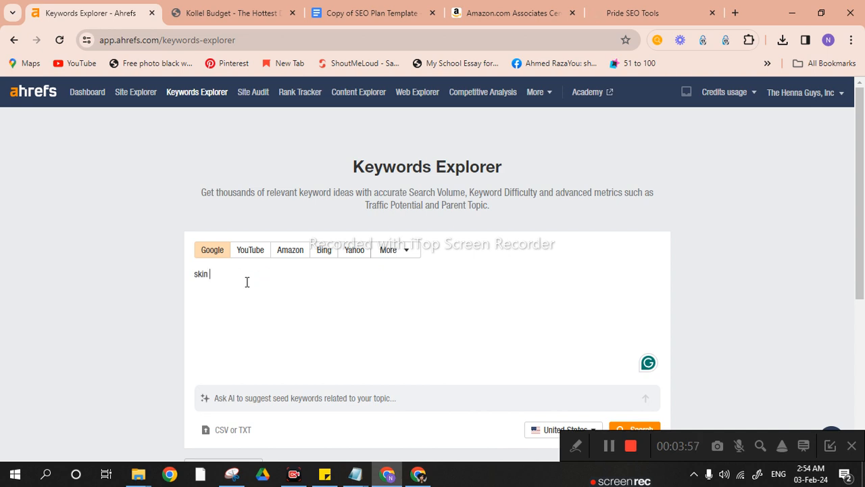
text(care , hair care)
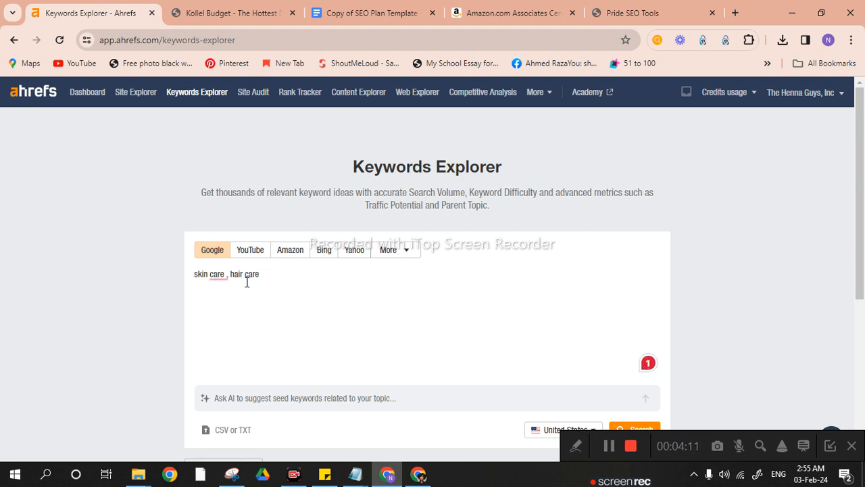
mouse_move(218, 277)
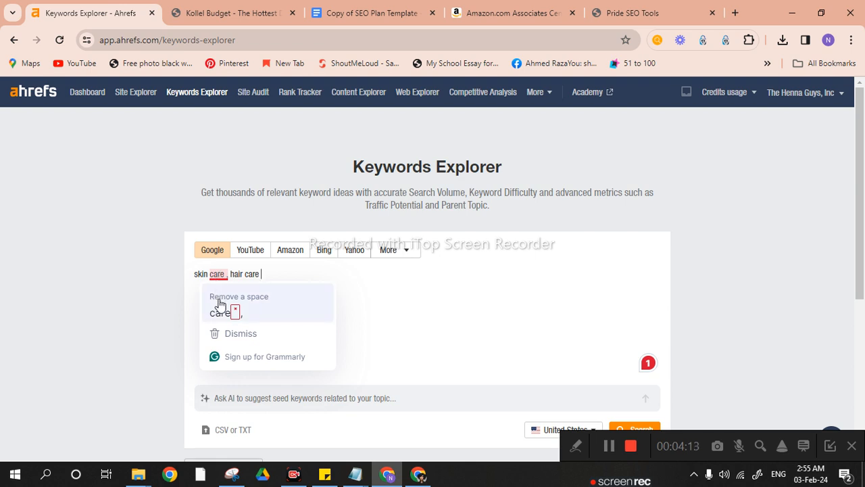
click(222, 312)
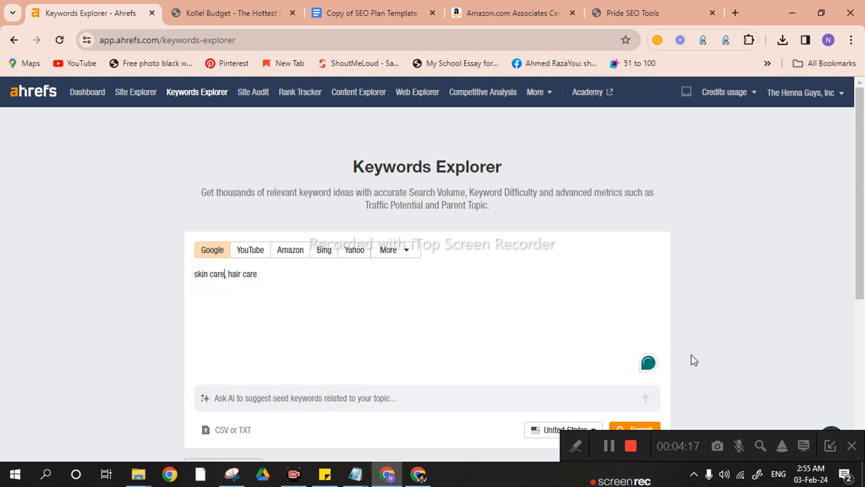
click(633, 430)
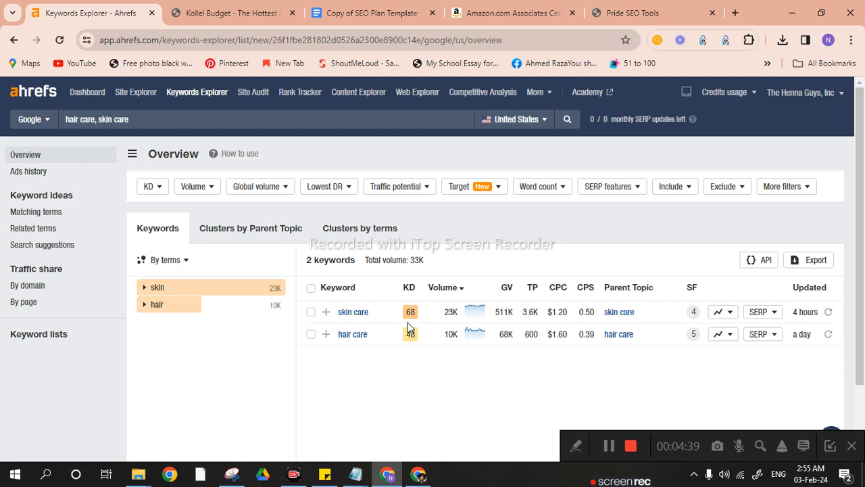
Step: Replace the Notepad note's contents with the keyword difficulty range "0 t0 100" and "30" on the line below
mouse_move(365, 481)
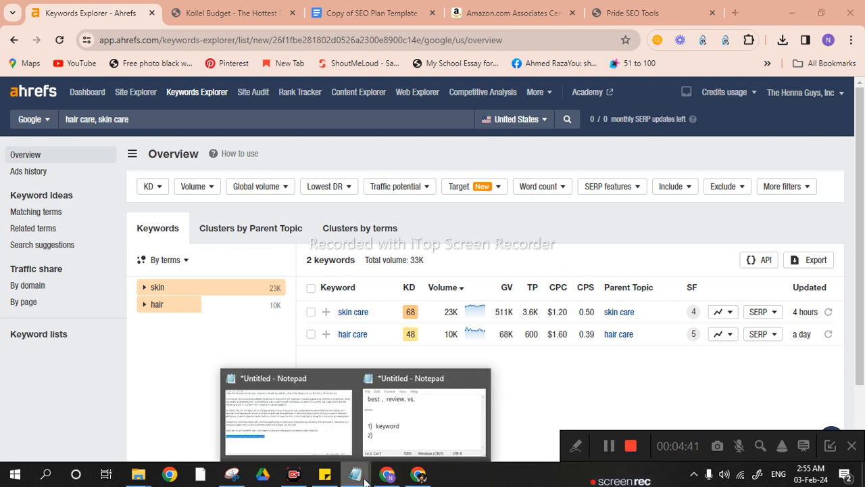
click(416, 443)
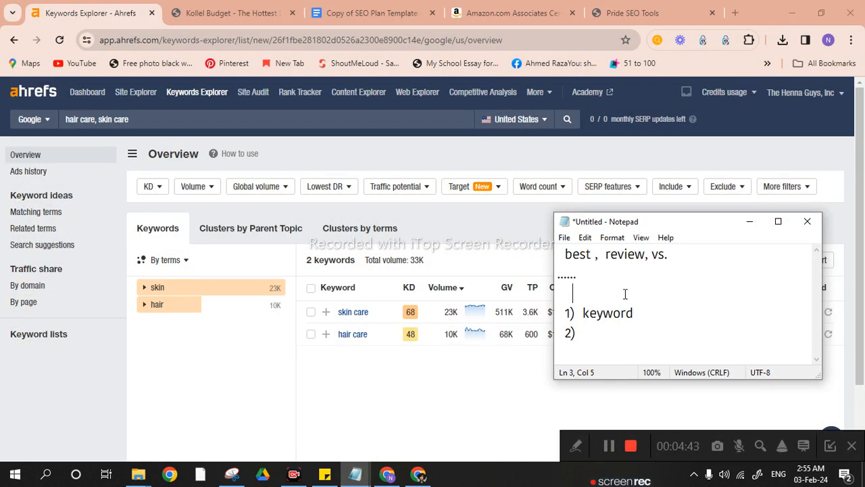
key(ctrl+a)
text(0 )
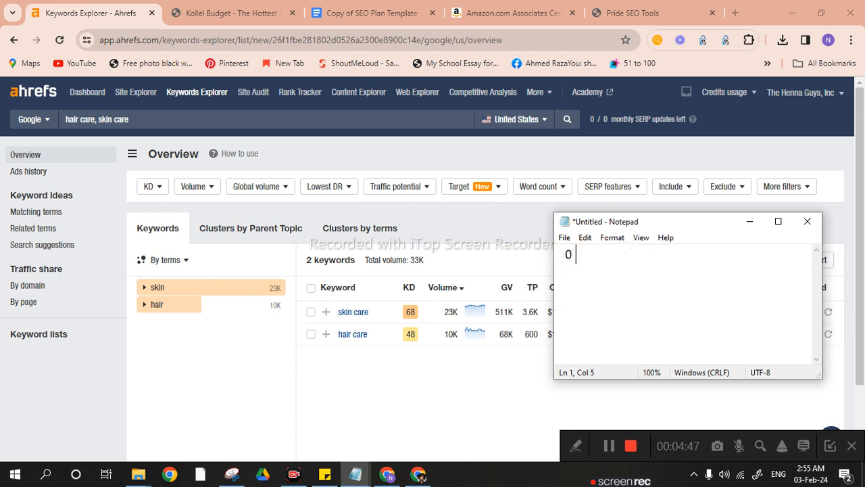
text(t0 100)
key(Return)
text(30)
key(Return)
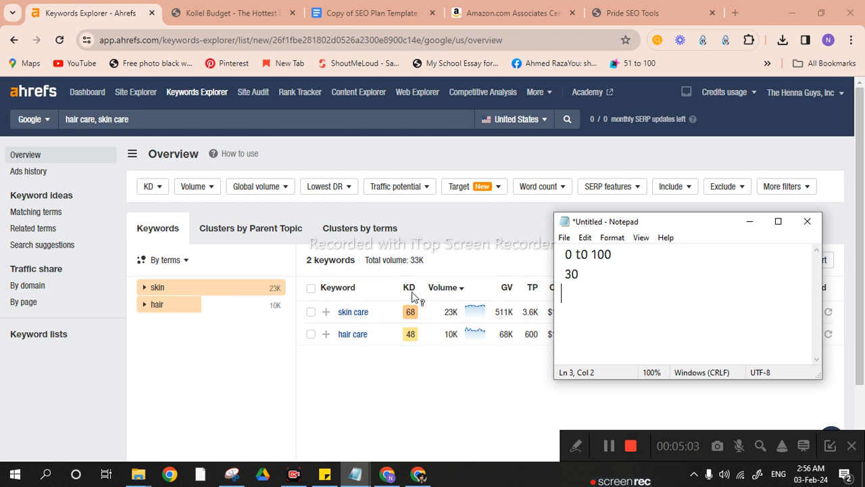
Step: Return to Ahrefs, open the Matching terms report for the two searched keywords and look over its keyword list
click(306, 411)
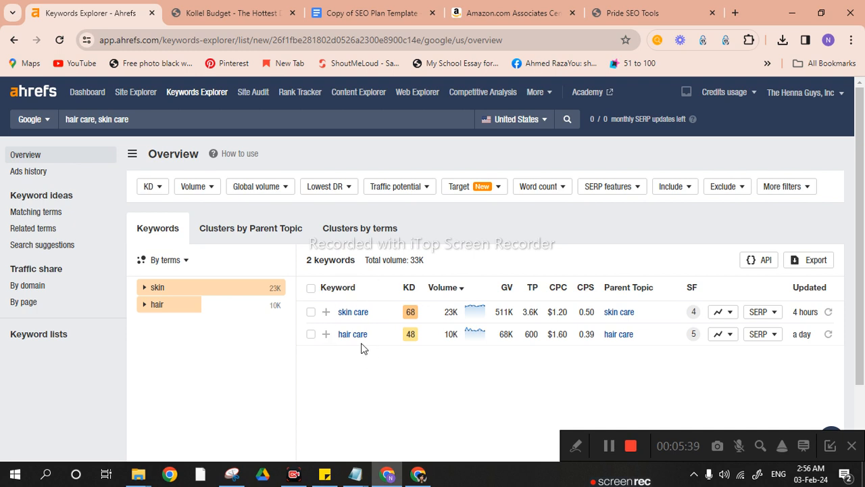
click(343, 311)
click(41, 215)
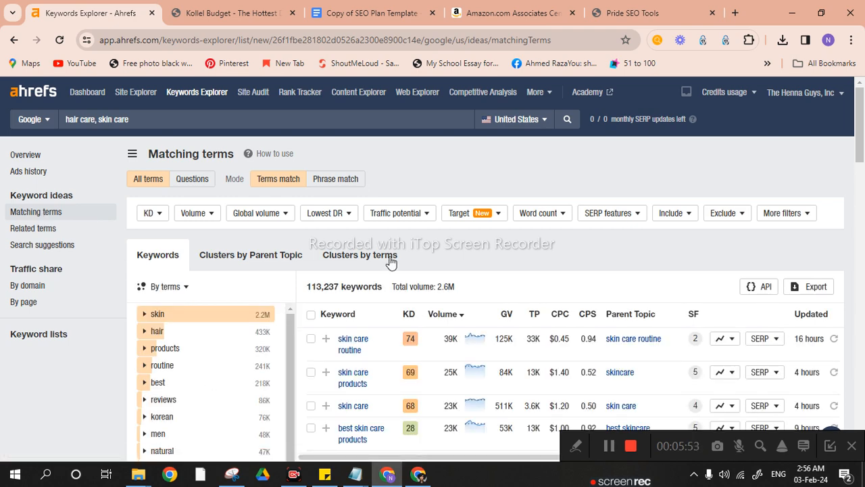
scroll(391, 263, down, 1)
scroll(391, 263, down, 3)
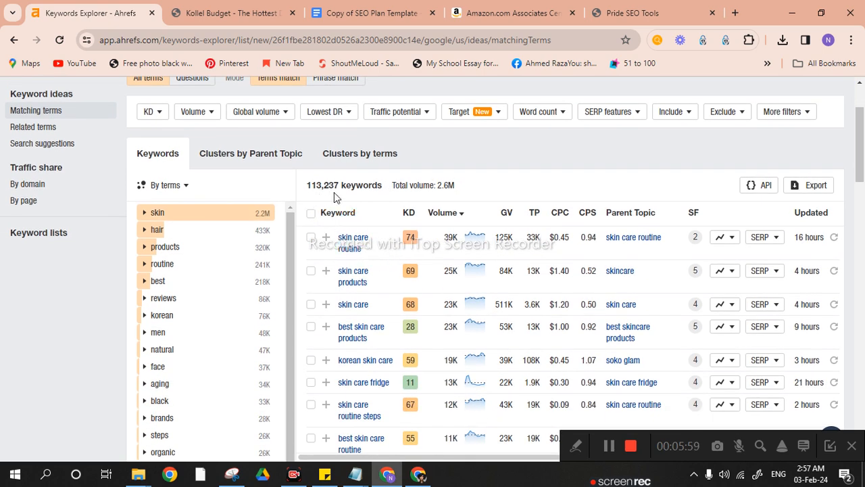
mouse_move(457, 212)
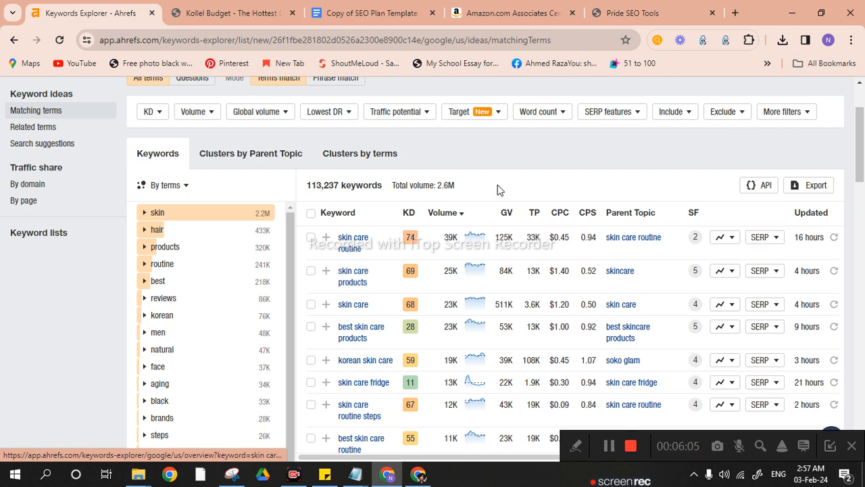
scroll(413, 233, up, 2)
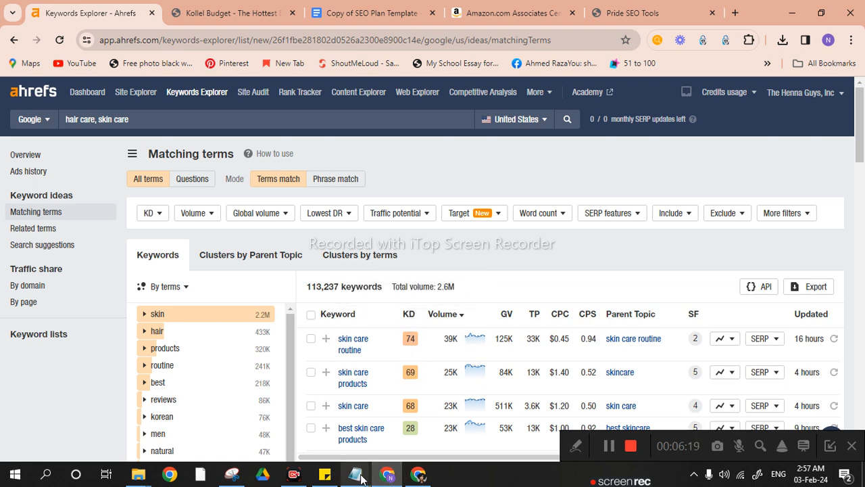
Step: Highlight the value 30 in the Notepad note for comparison with the KD column, and return to the report
mouse_move(355, 474)
click(374, 415)
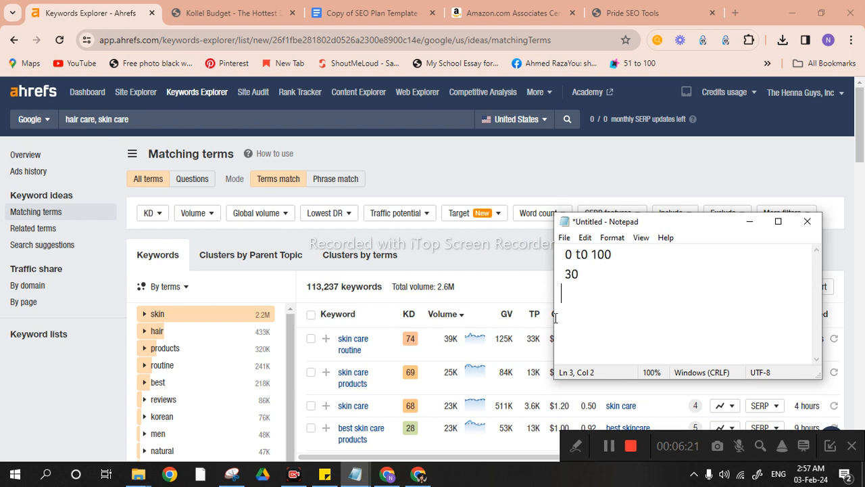
double_click(571, 274)
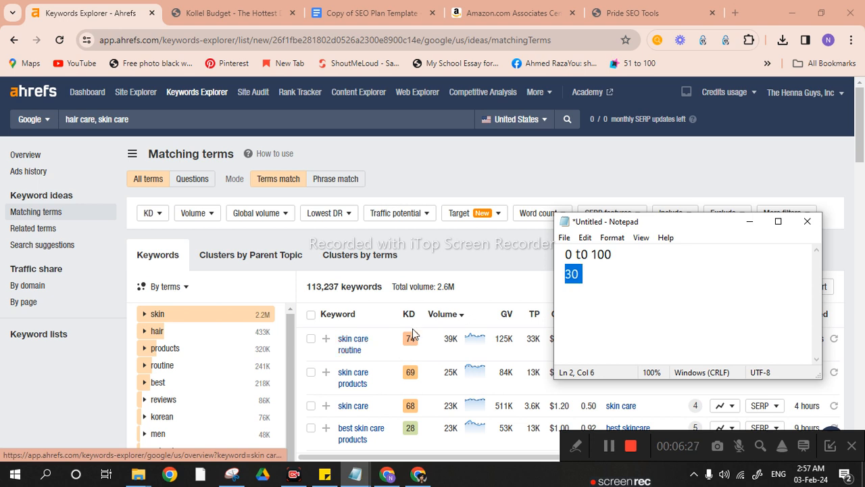
click(502, 166)
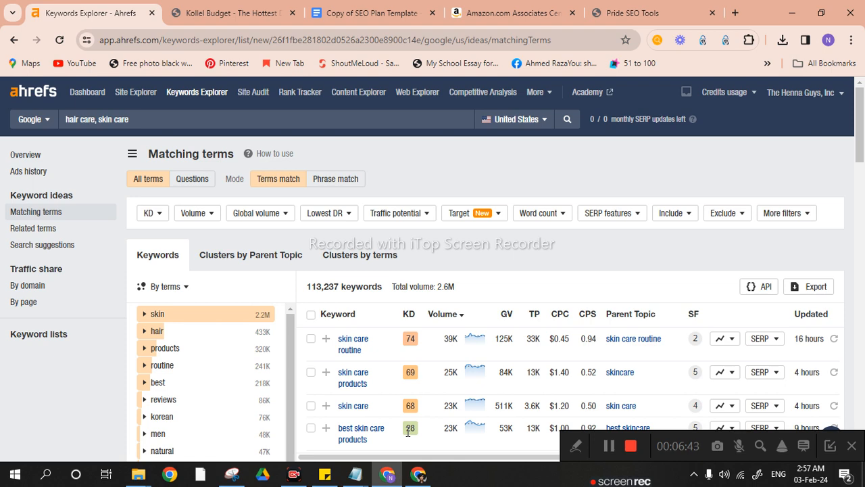
Step: Filter the matching terms to a maximum keyword difficulty (KD) of 30 and show the results
scroll(407, 433, down, 1)
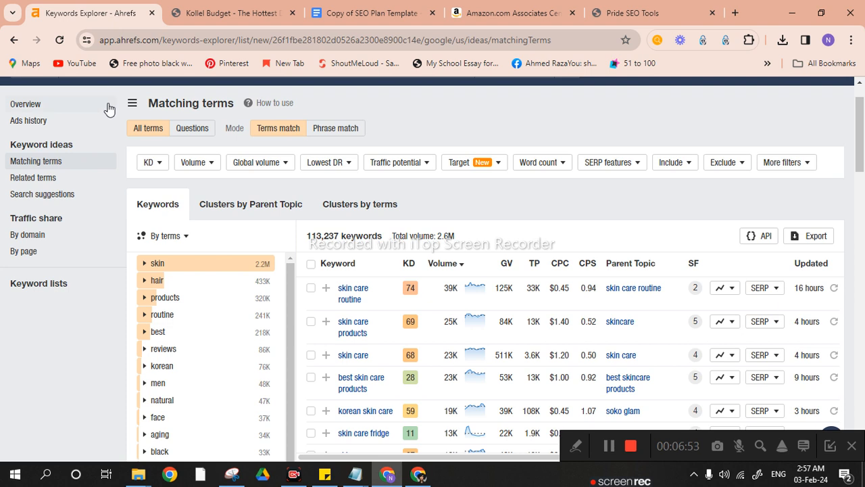
click(158, 169)
click(220, 188)
text(30)
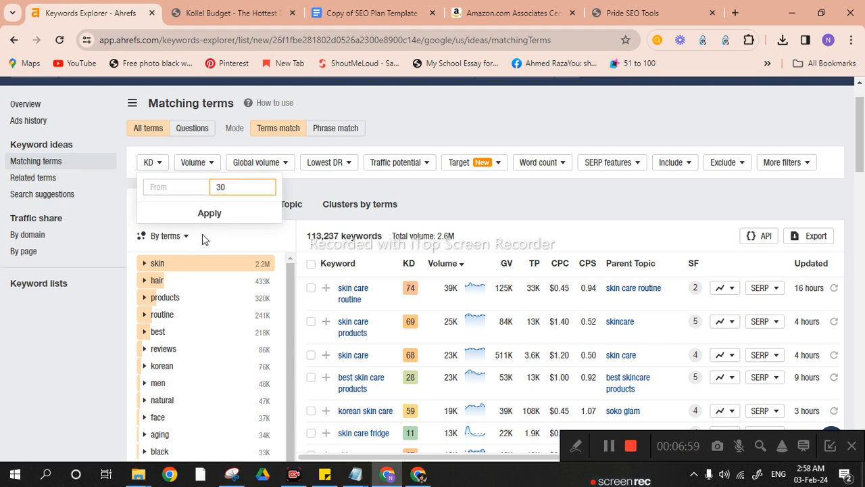
click(212, 217)
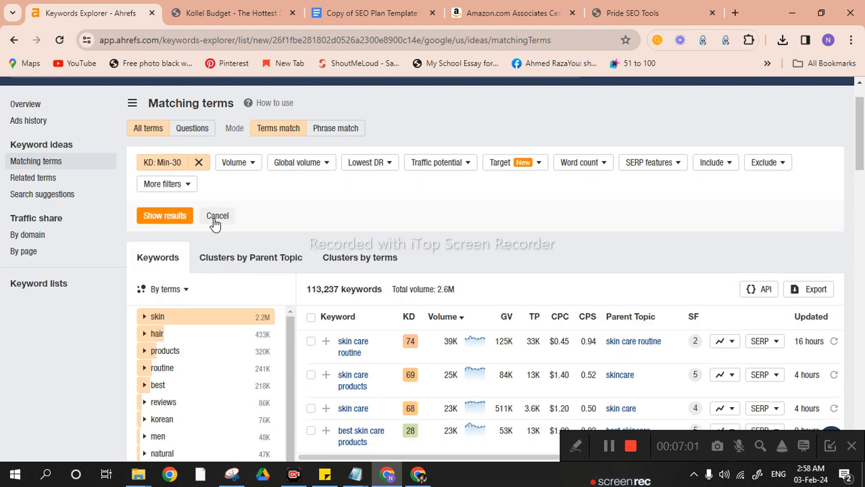
click(179, 217)
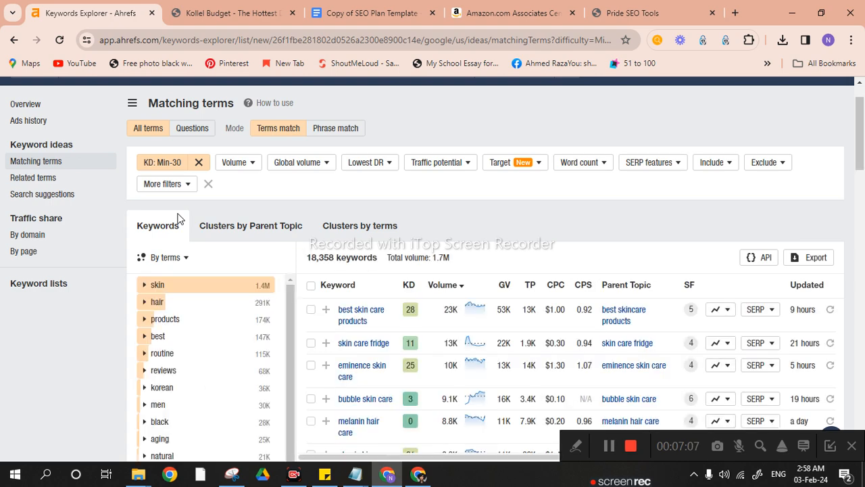
Step: Examine the filtered matching terms, comparing the keywords' difficulty and search volume
scroll(179, 218, down, 5)
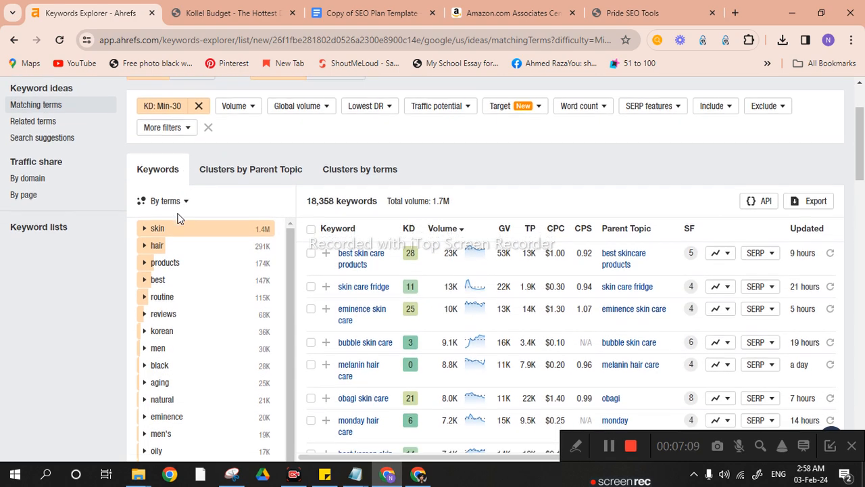
scroll(179, 218, up, 1)
scroll(179, 218, down, 4)
scroll(179, 218, down, 4)
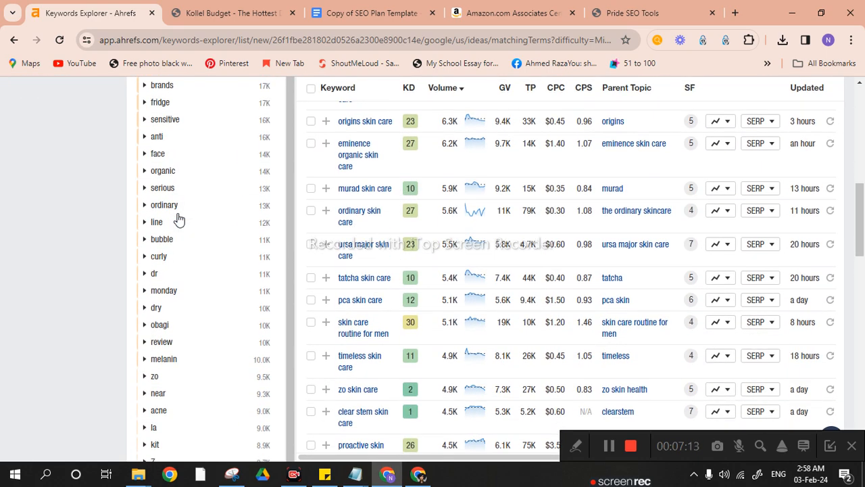
scroll(179, 218, up, 10)
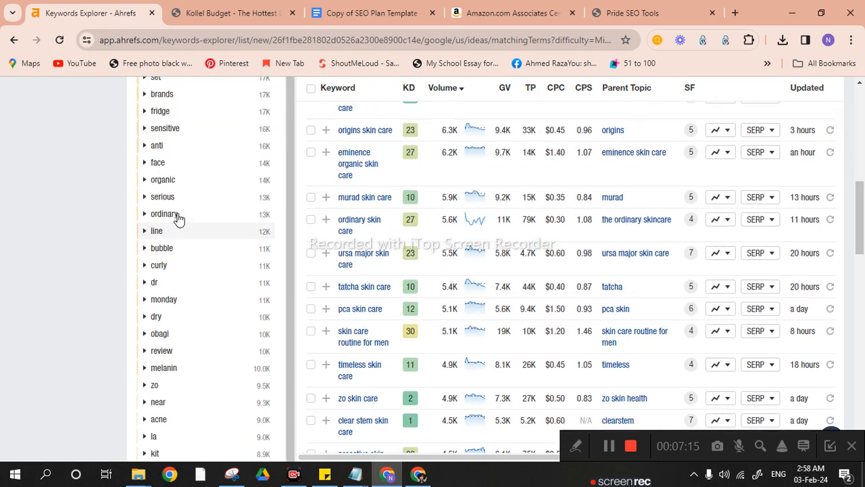
scroll(179, 217, down, 1)
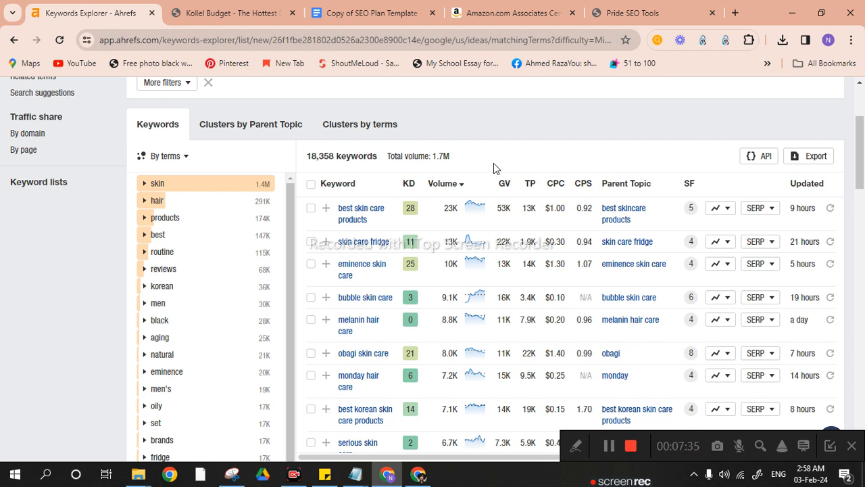
scroll(493, 163, up, 2)
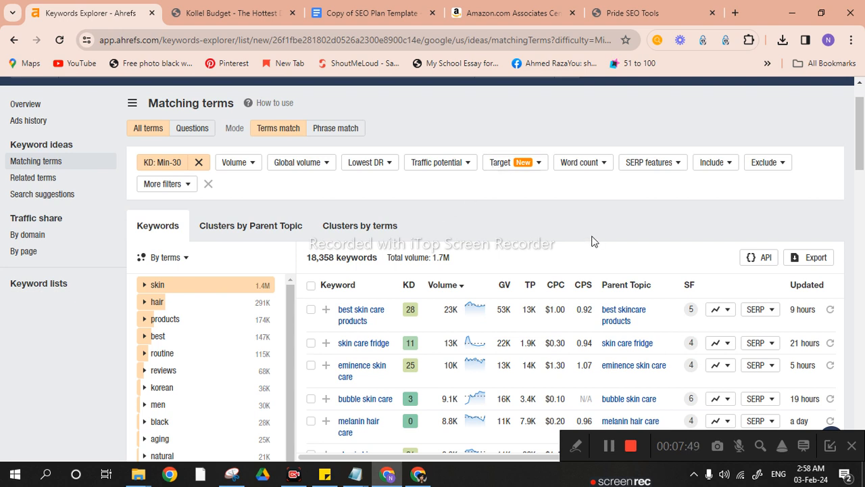
Step: Add an Include filter to the matching terms with the words best, review and vs
click(710, 165)
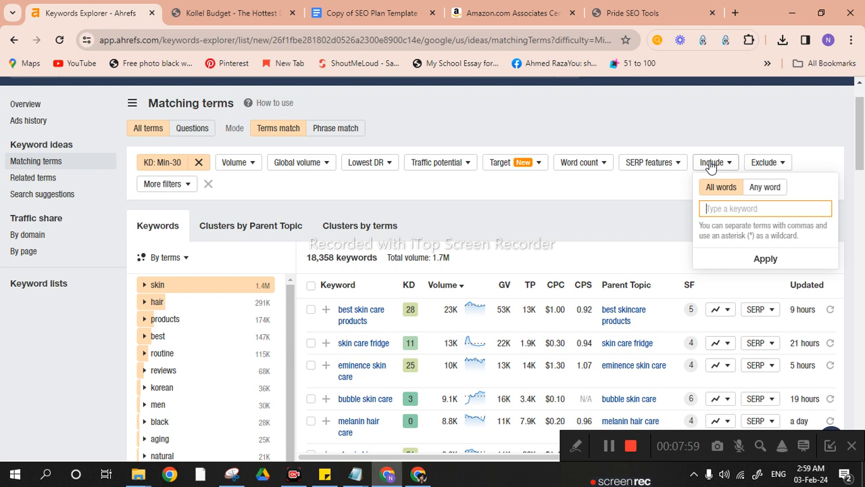
text(best, review, )
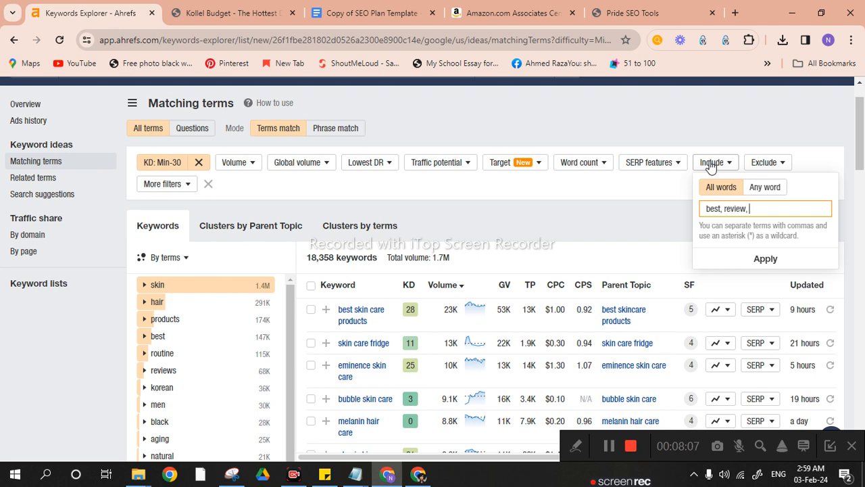
text(vs)
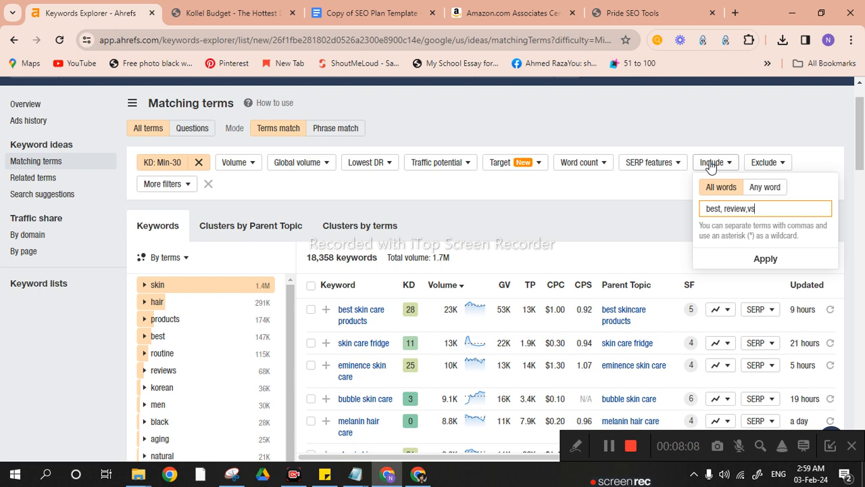
click(765, 260)
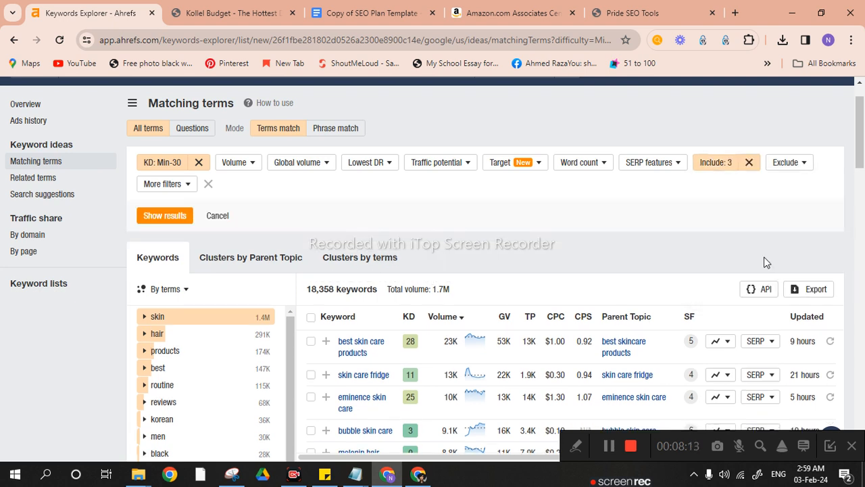
Step: Switch the Include filter to match any word, show the results and look over the filtered keyword list
click(715, 168)
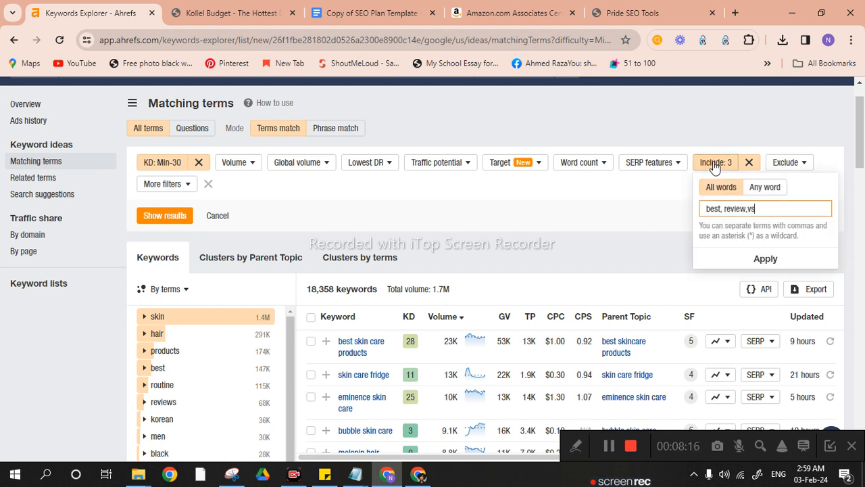
click(765, 192)
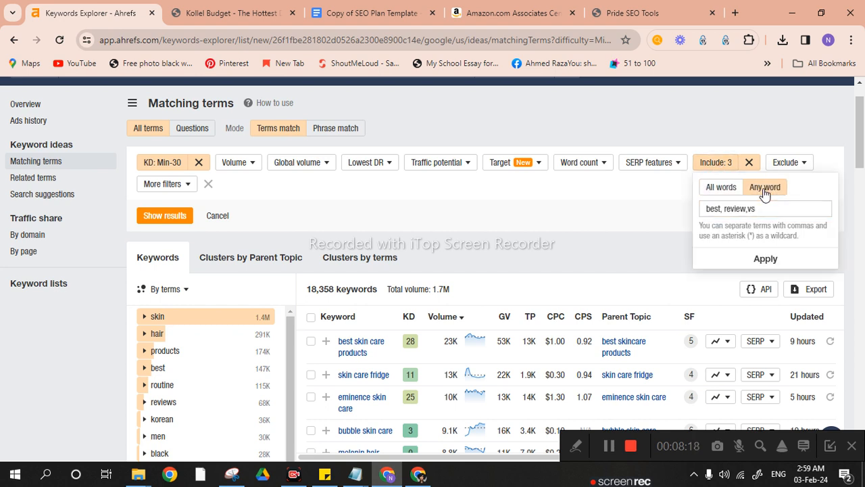
click(766, 259)
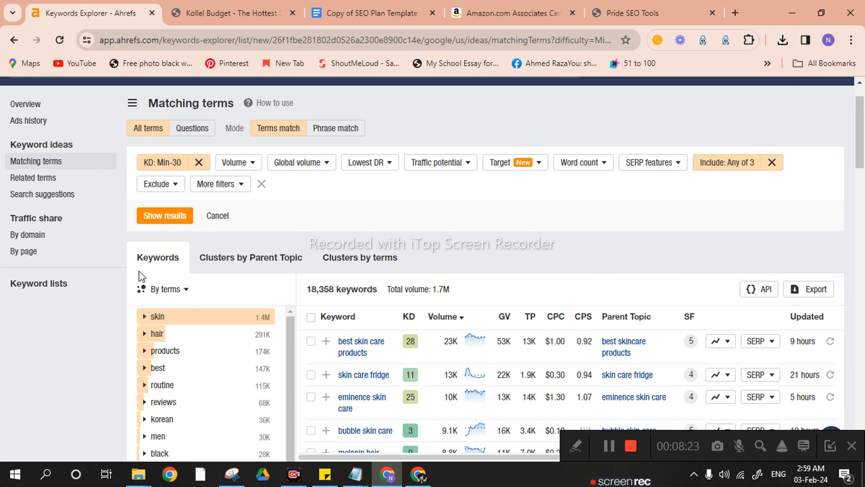
click(171, 217)
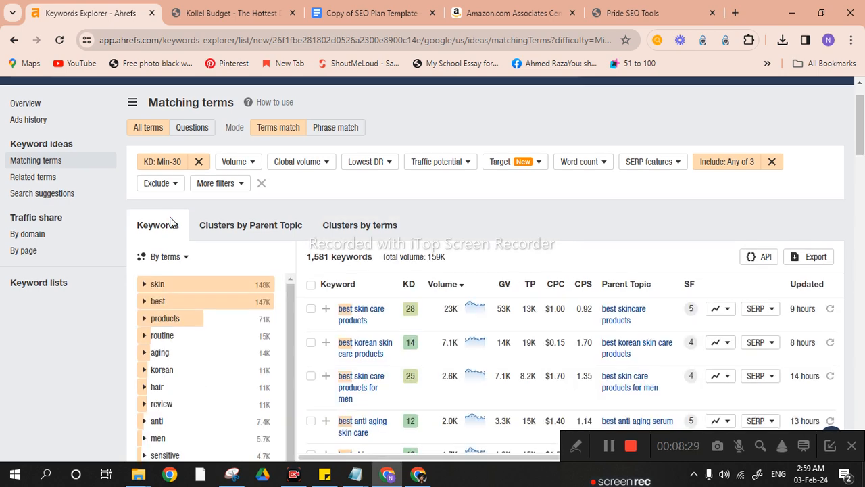
scroll(170, 223, down, 1)
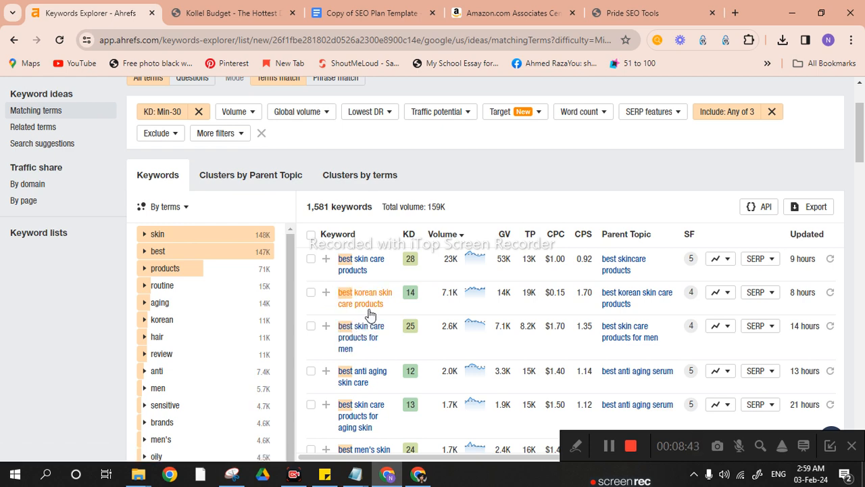
scroll(356, 347, down, 4)
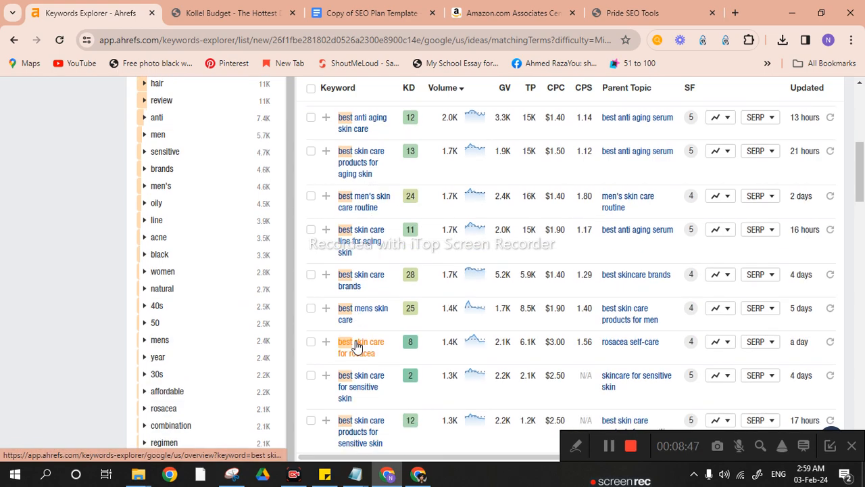
scroll(356, 344, down, 5)
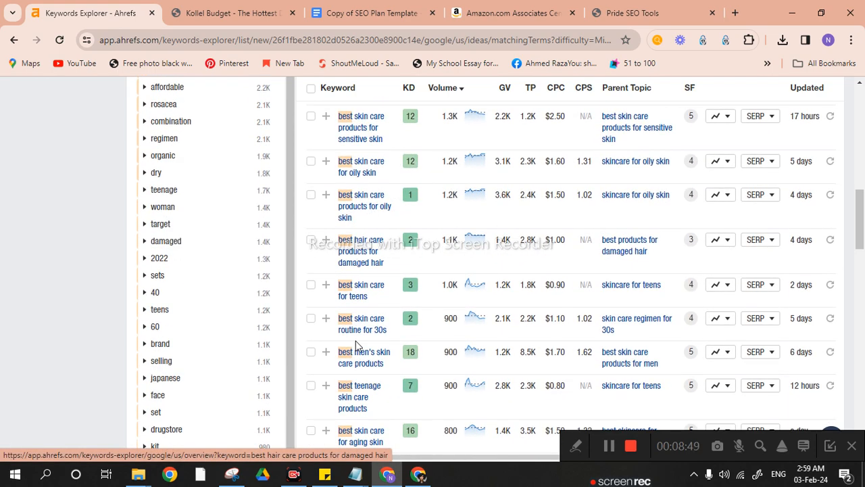
scroll(355, 341, down, 3)
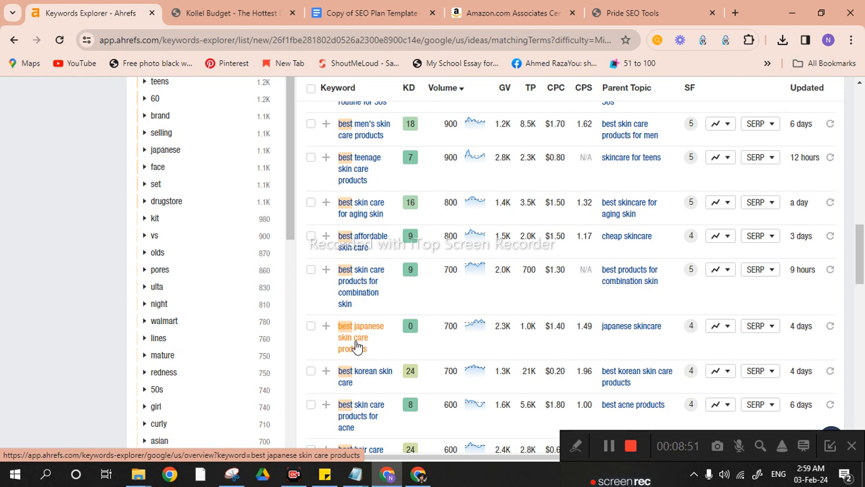
Step: Open amazon.com in a new browser tab and look through its full list of departments and programs
click(501, 14)
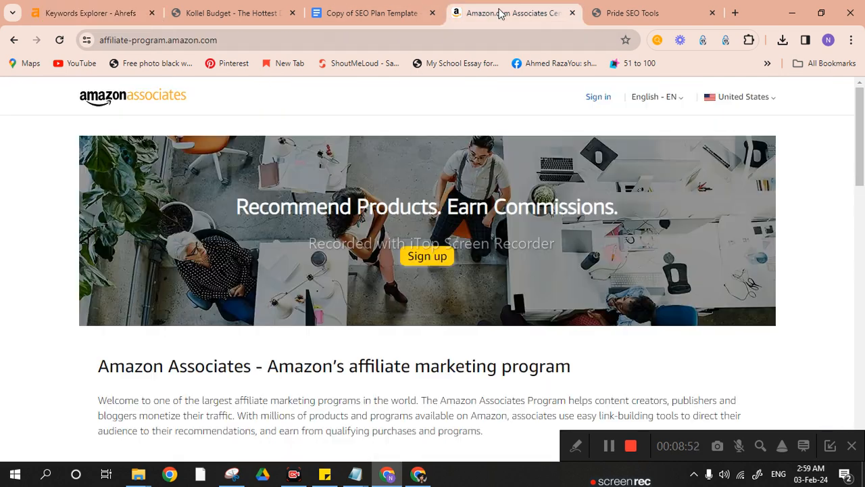
click(736, 13)
text(am)
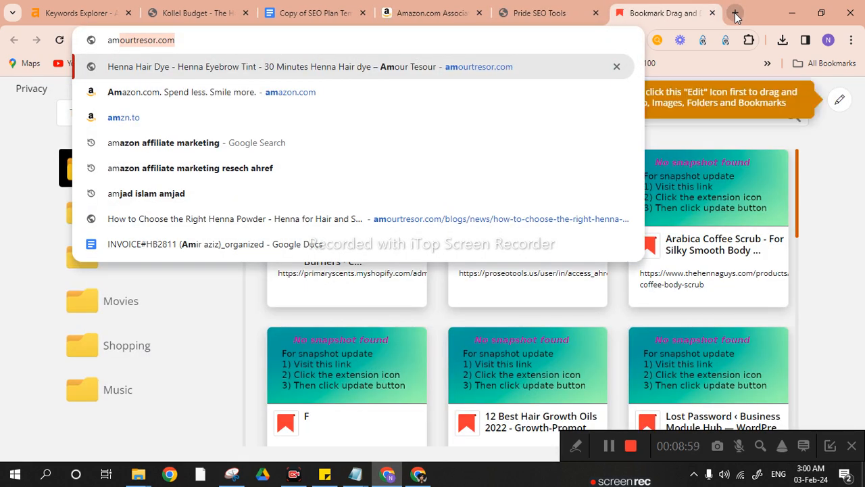
text(z)
key(Return)
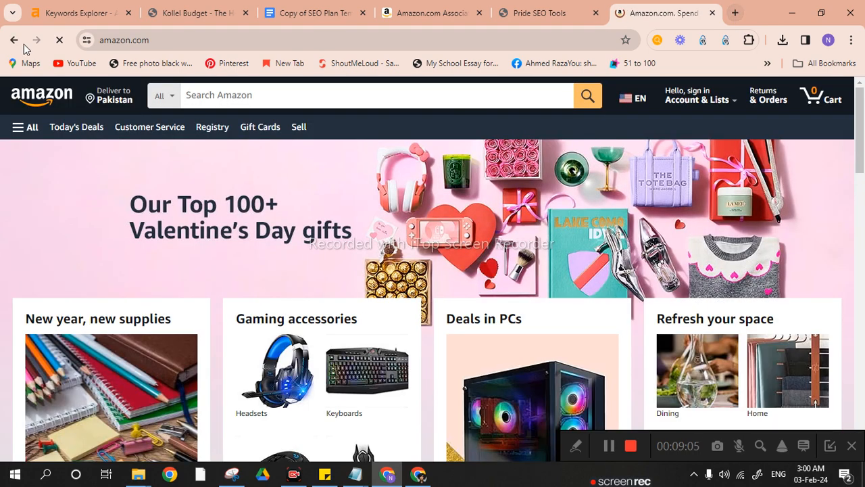
click(26, 129)
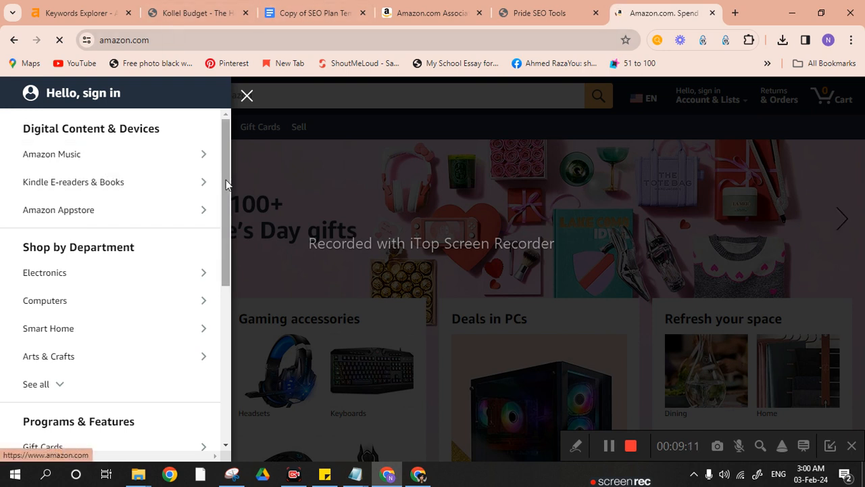
drag(224, 181, 233, 276)
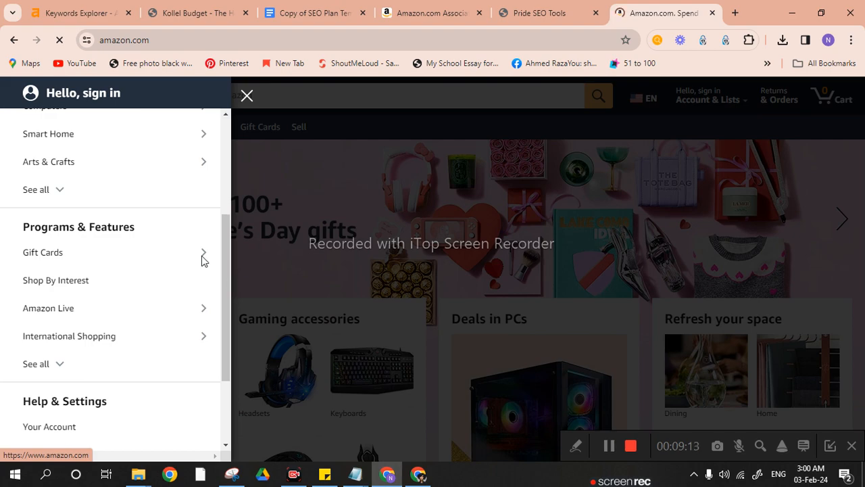
Step: Return to the Ahrefs matching terms and review the filtered keywords back up to the start of the list
click(85, 12)
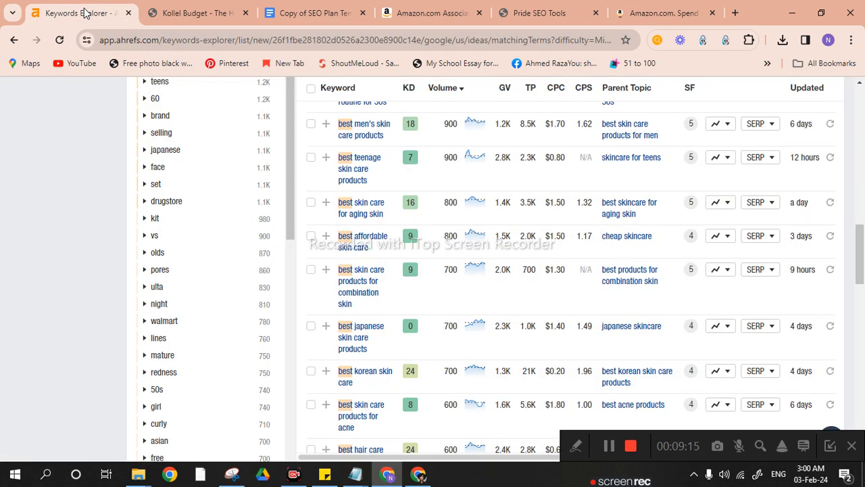
key(Up)
key(Up)
key(Up)
key(Up)
key(Up)
key(Up)
key(Up)
key(Up)
key(Up)
key(Up)
key(Up)
key(Up)
key(Up)
key(Up)
key(Up)
key(Up)
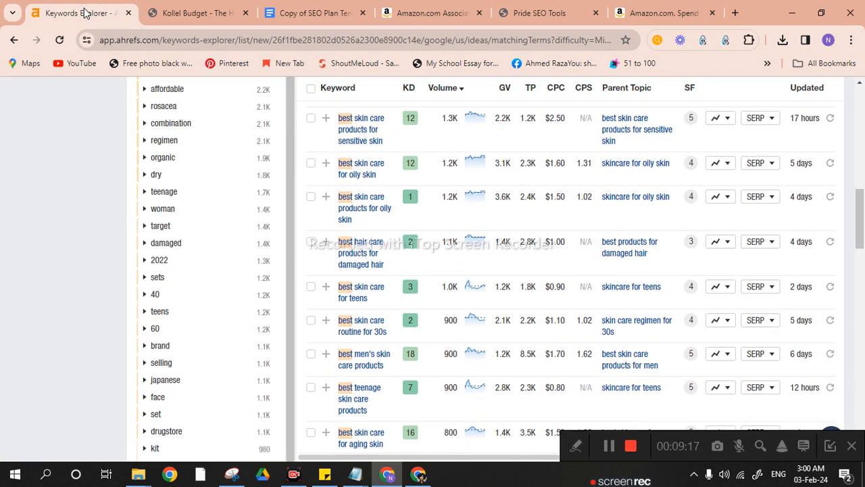
key(Up)
key(Up)
key(Up)
key(Up)
key(Up)
key(Up)
key(Up)
key(Up)
key(Up)
key(Up)
key(Up)
key(Up)
key(Up)
key(Up)
key(Up)
key(Up)
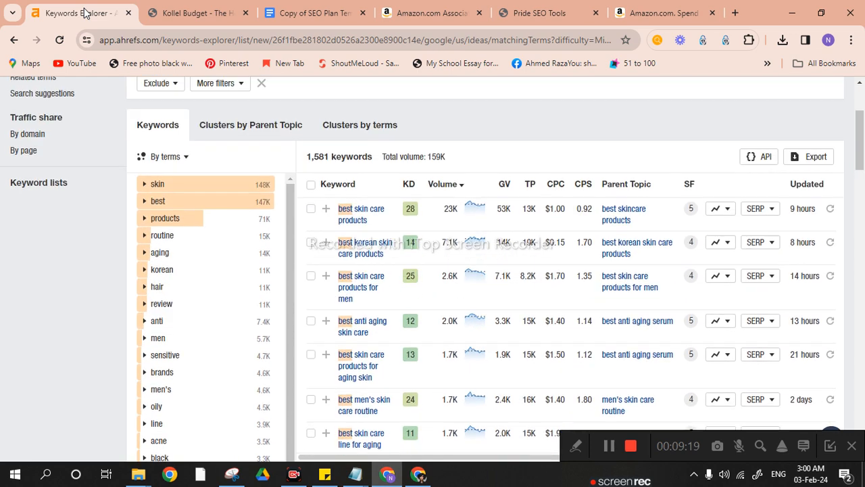
key(Down)
key(Down)
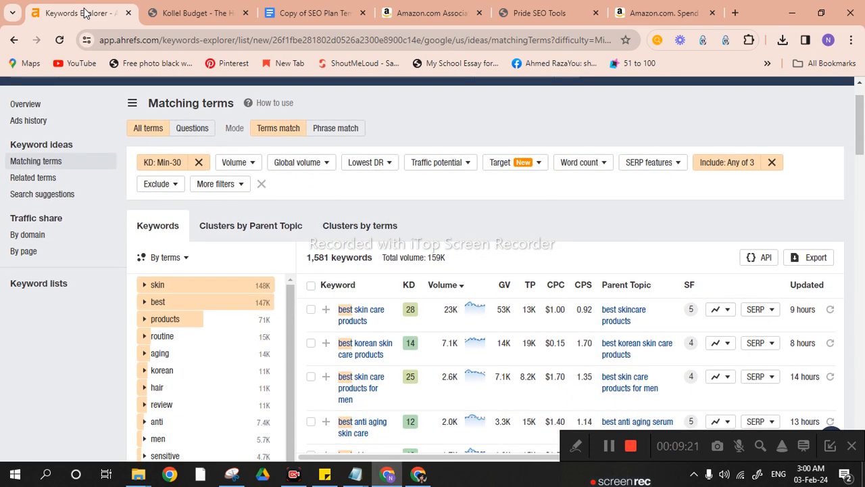
Step: Open the overview of the keyword "best skin care products" and review its metrics, position history and SERP overview
click(356, 317)
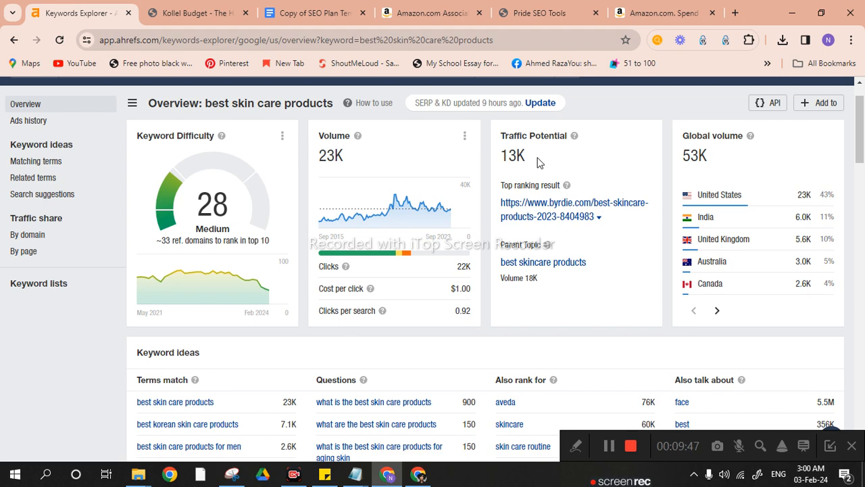
scroll(538, 162, up, 1)
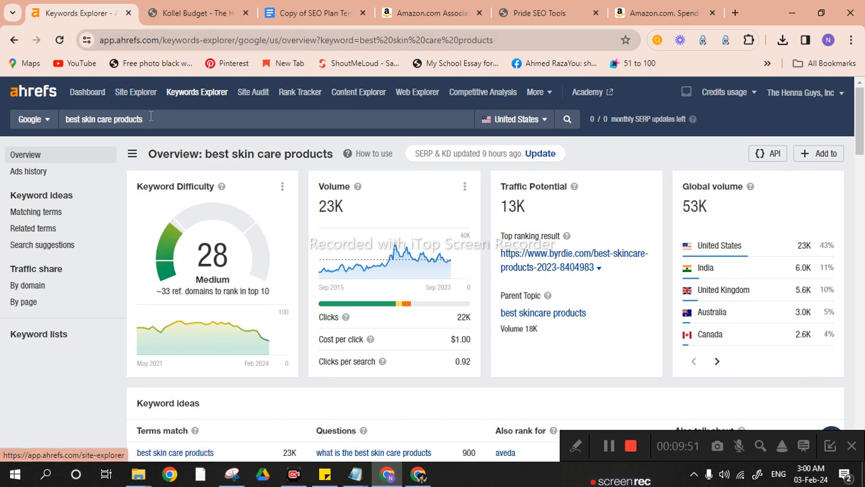
scroll(149, 122, down, 6)
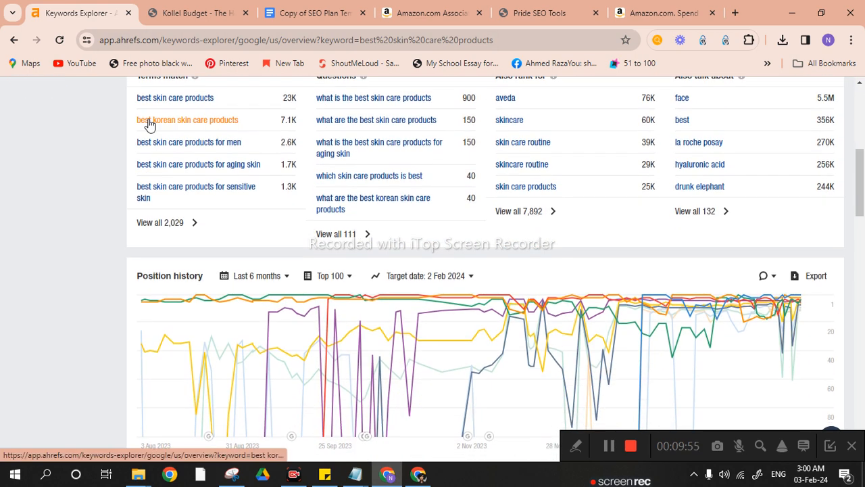
scroll(149, 124, down, 5)
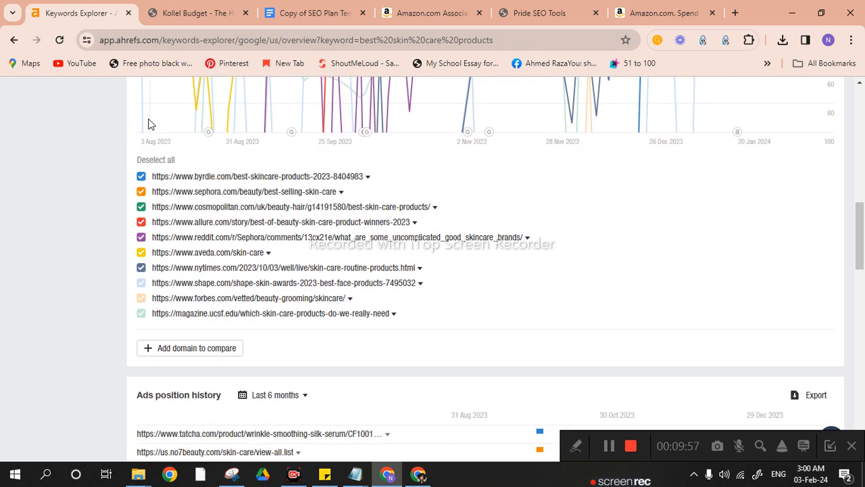
scroll(150, 124, down, 5)
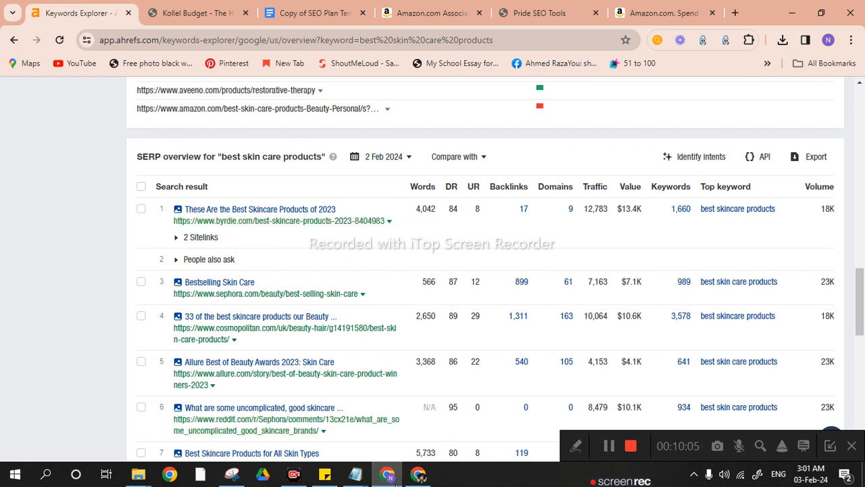
Step: Replace the short Notepad note with "1st page" and, on a second line, "3 , domin dr less then 30", then minimise it
mouse_move(355, 481)
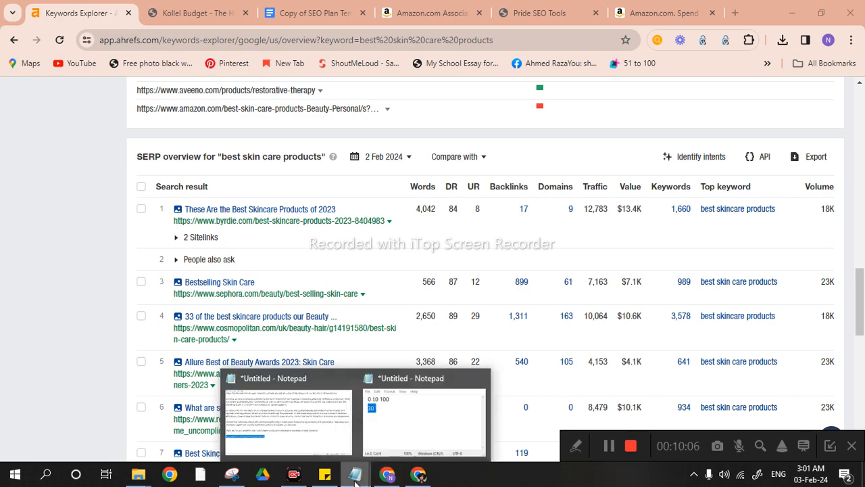
click(421, 423)
key(ctrl+a)
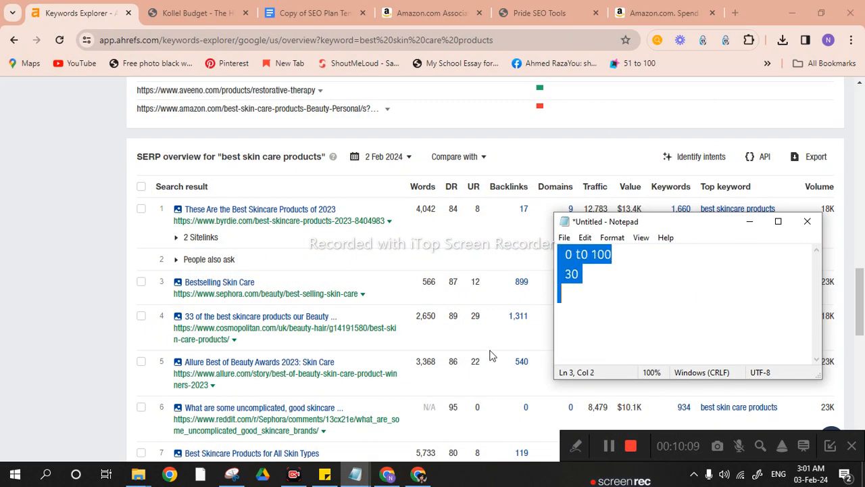
key(BackSpace)
text(st page)
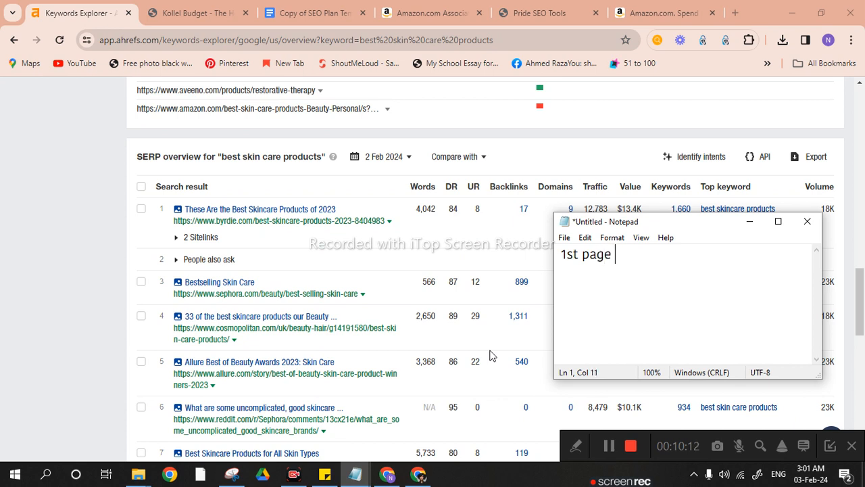
key(Return)
text(3 , domin dr less then )
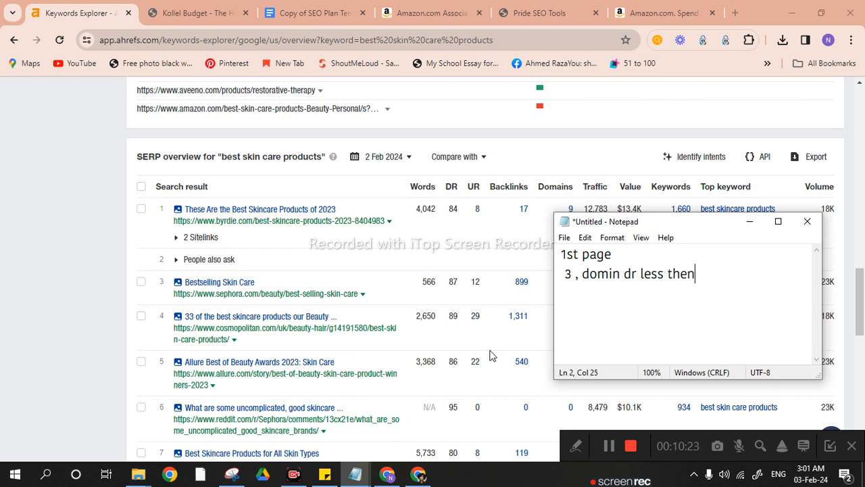
text(30)
key(Return)
click(749, 221)
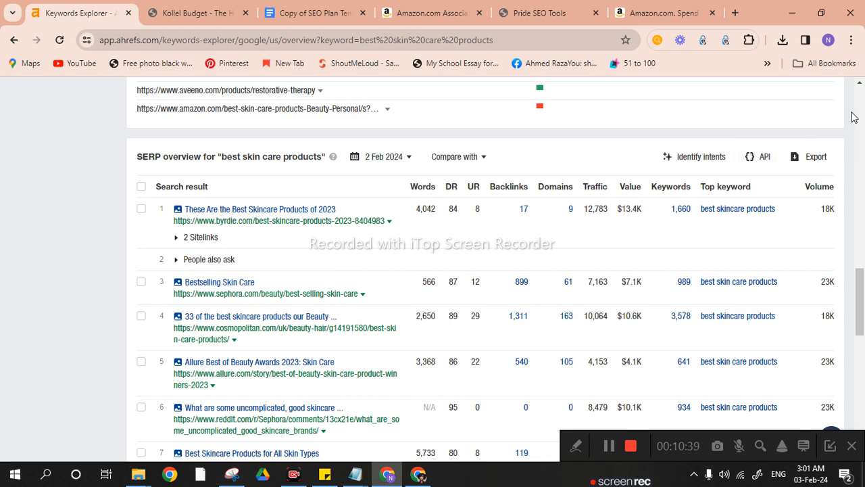
Step: Examine the SERP overview for "best skin care products", checking the ranking pages' domain ratings (DR) against the noted limit of 30
scroll(860, 88, up, 20)
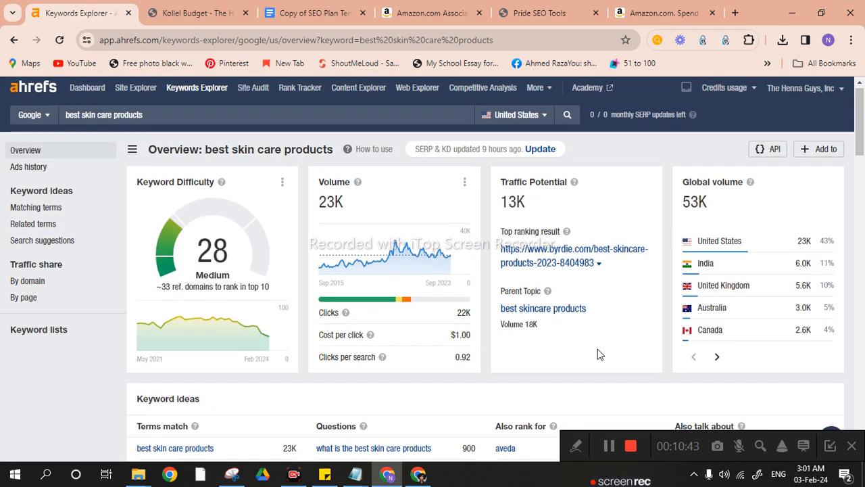
scroll(598, 353, down, 1)
scroll(597, 353, down, 10)
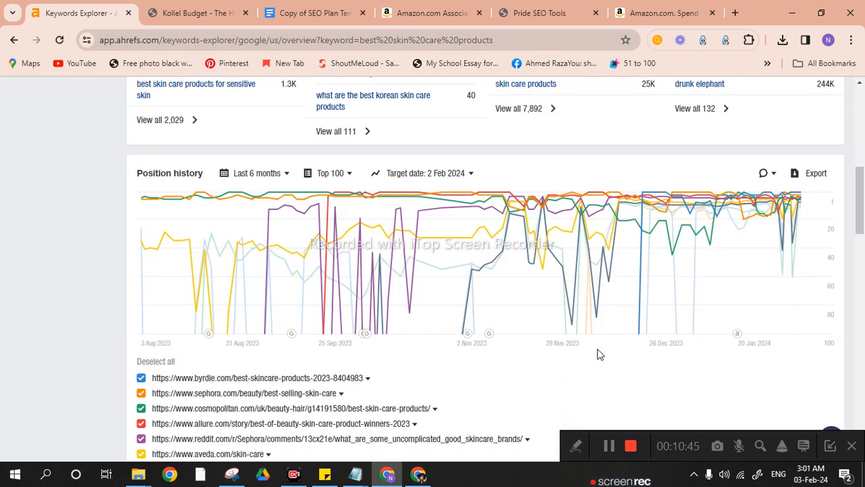
scroll(597, 353, down, 5)
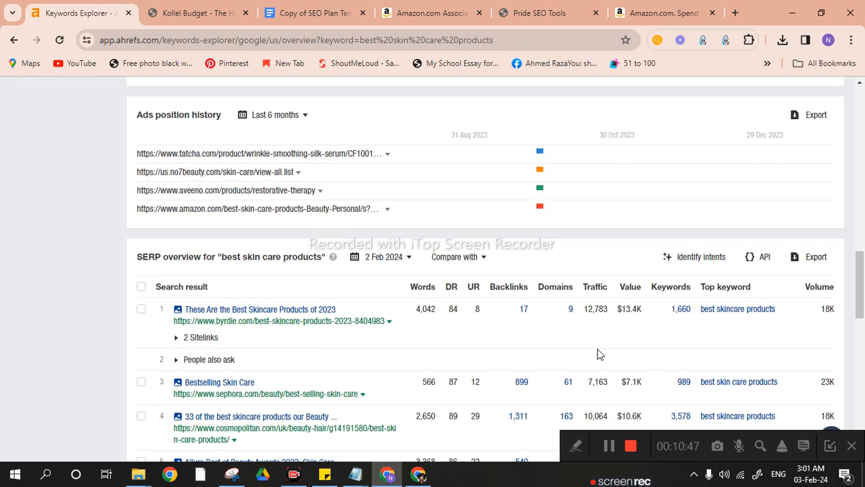
scroll(597, 353, down, 2)
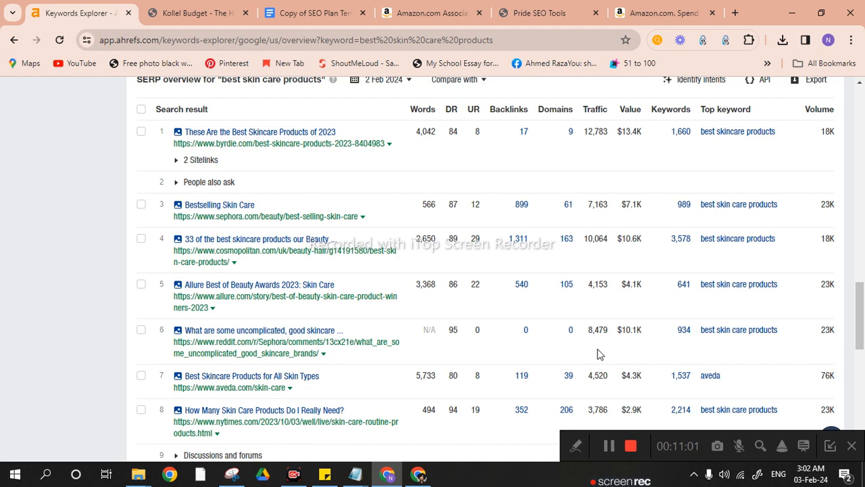
Step: Review the ranking pages, keyword metrics and position history for "best skin care products", comparing the competitors' domain ratings
scroll(598, 354, up, 1)
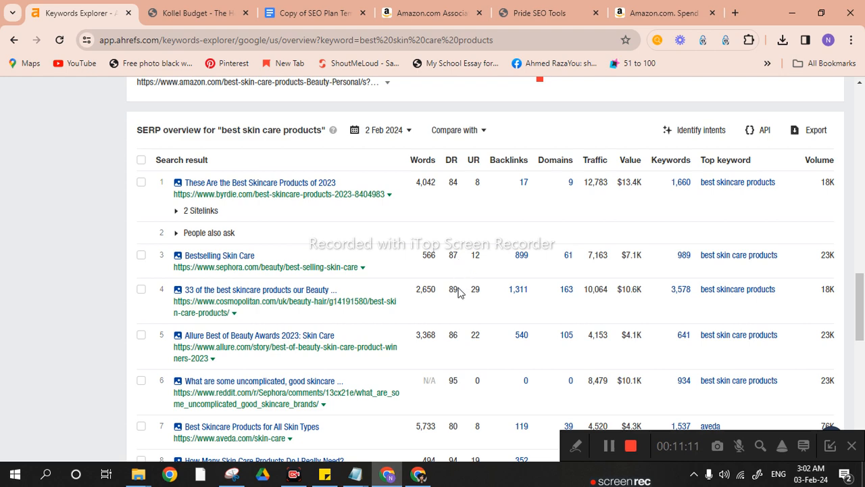
scroll(471, 382, down, 1)
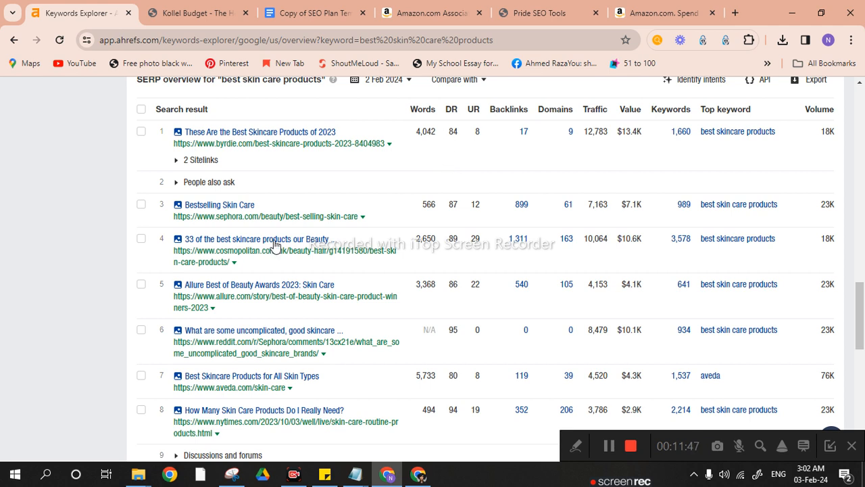
scroll(150, 198, up, 2)
scroll(151, 198, up, 12)
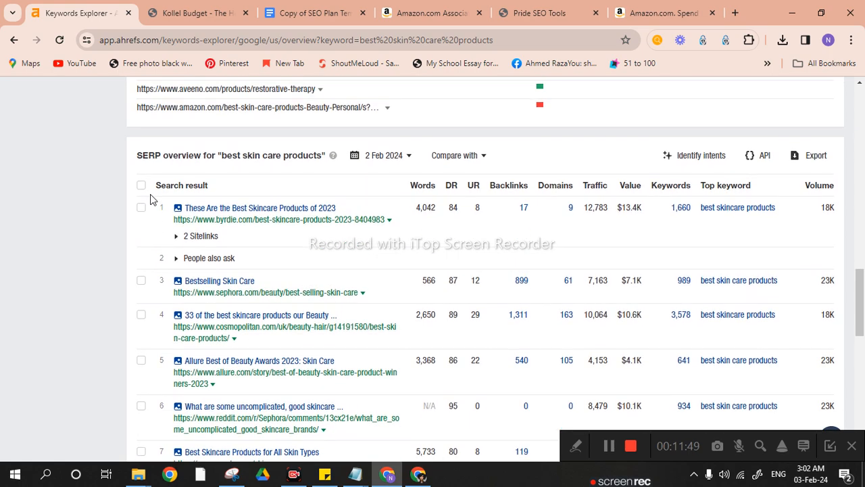
scroll(151, 199, up, 3)
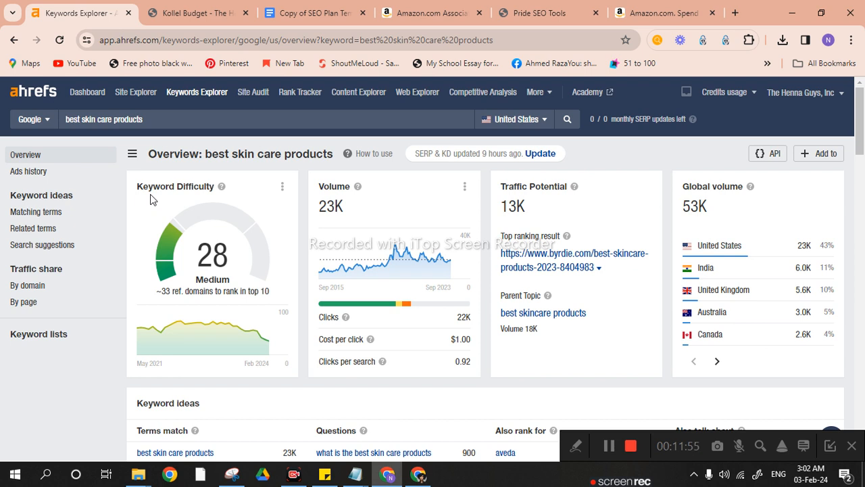
click(169, 122)
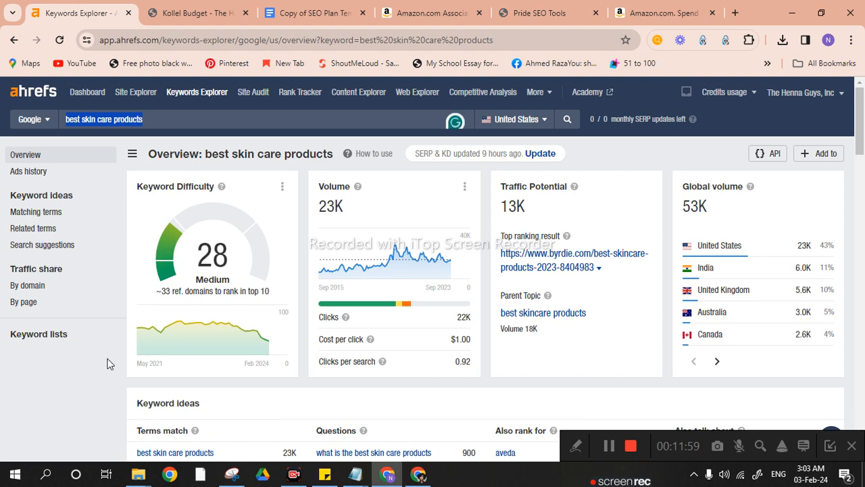
click(100, 384)
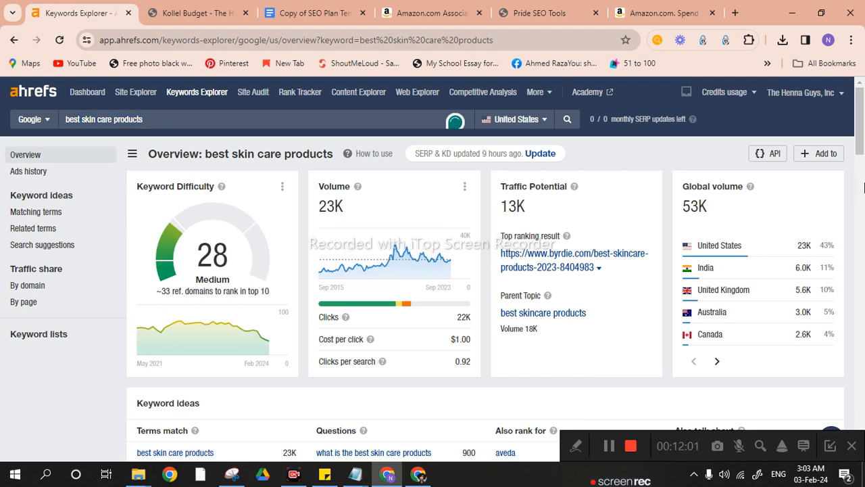
drag(863, 156, 861, 262)
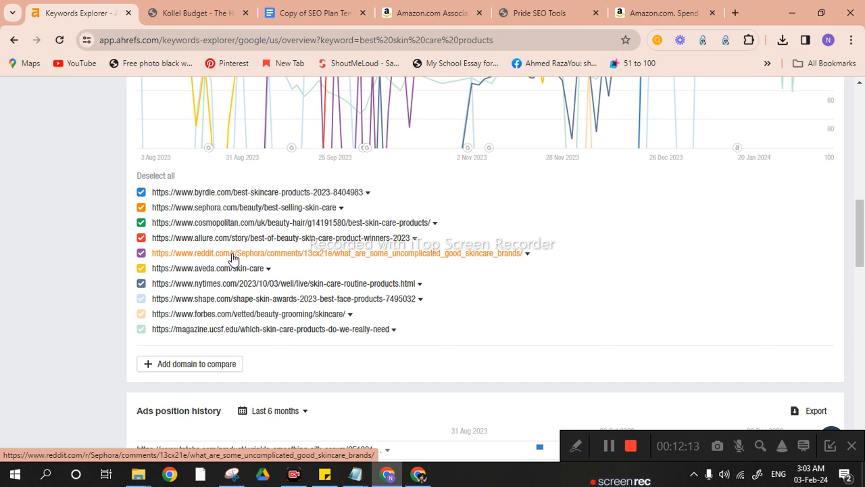
click(859, 83)
scroll(860, 85, up, 10)
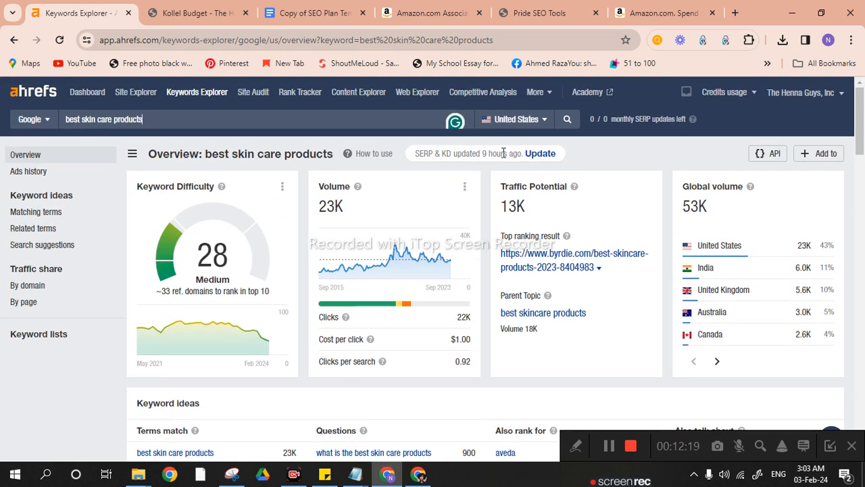
Step: Look up the domain amzn.to in Site Explorer, including its subdomains
click(150, 97)
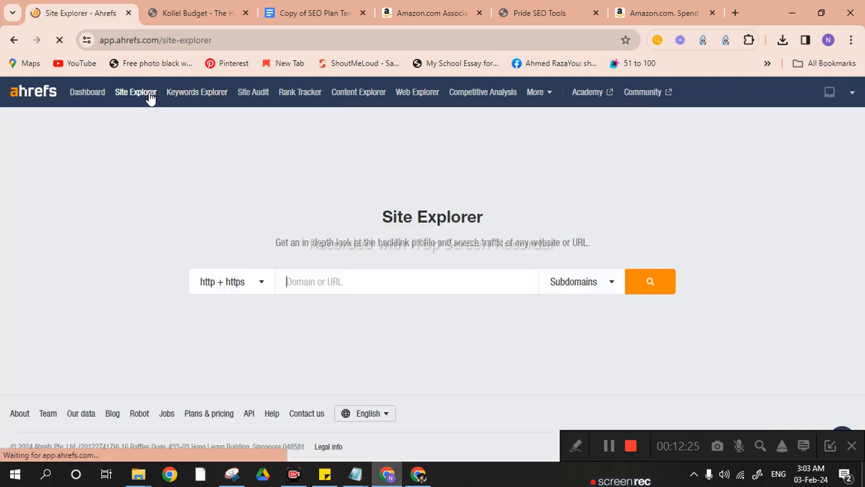
click(296, 282)
text(an)
text(zn.)
text(to)
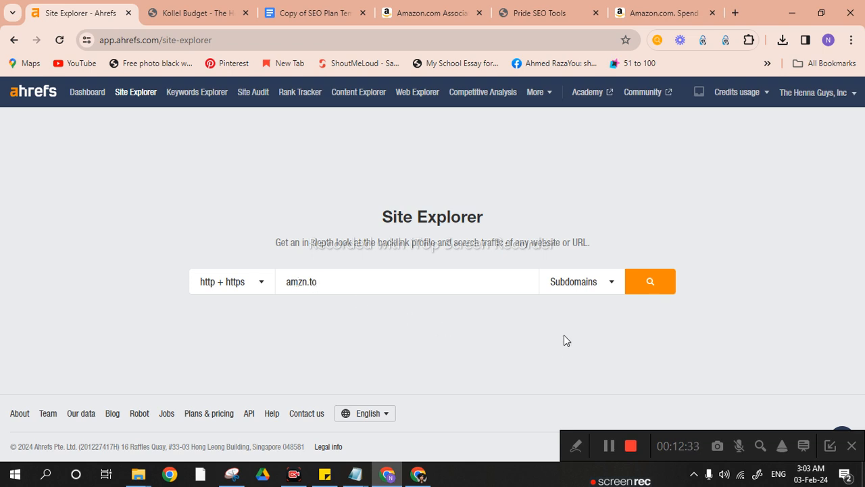
click(649, 284)
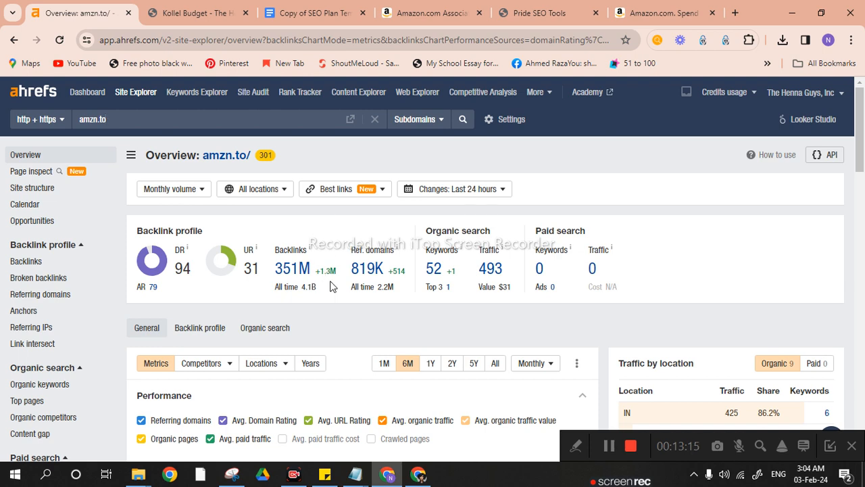
Step: Open the backlinks report for amzn.to and group the results as one link per domain
click(295, 279)
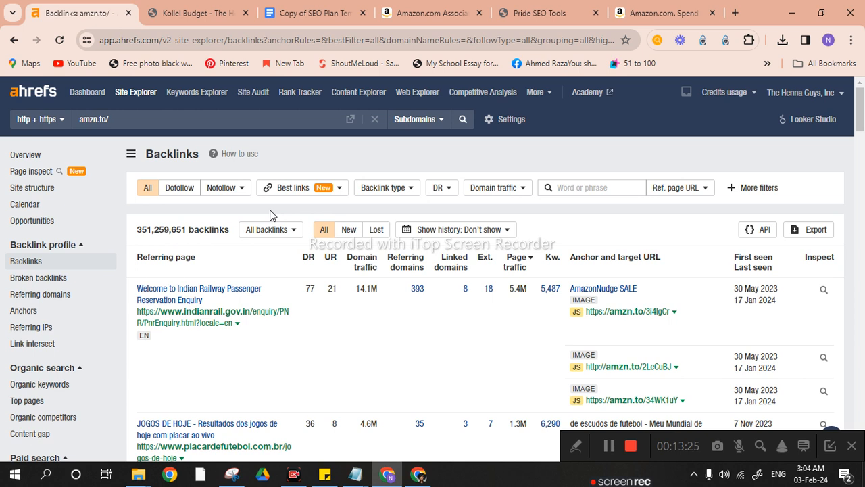
click(289, 234)
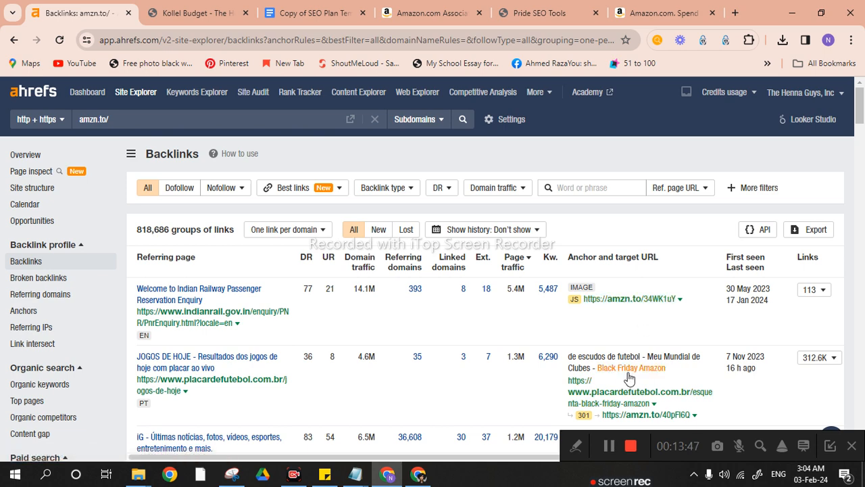
scroll(341, 256, down, 1)
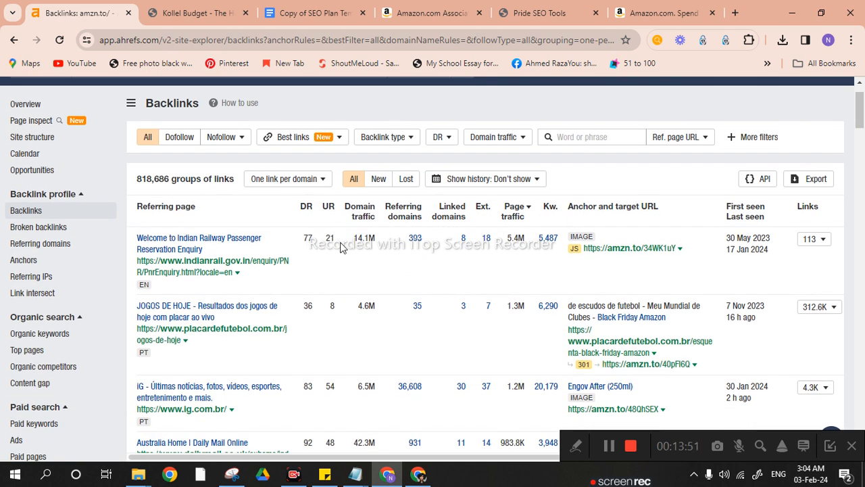
scroll(340, 247, up, 1)
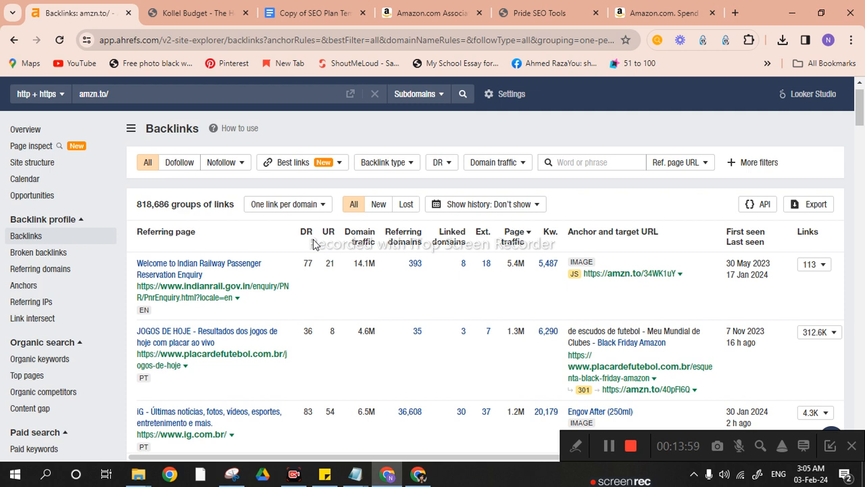
Step: Filter the amzn.to backlinks to referring sites with a domain rating (DR) up to 30 and show the results
click(439, 164)
click(513, 187)
text(30)
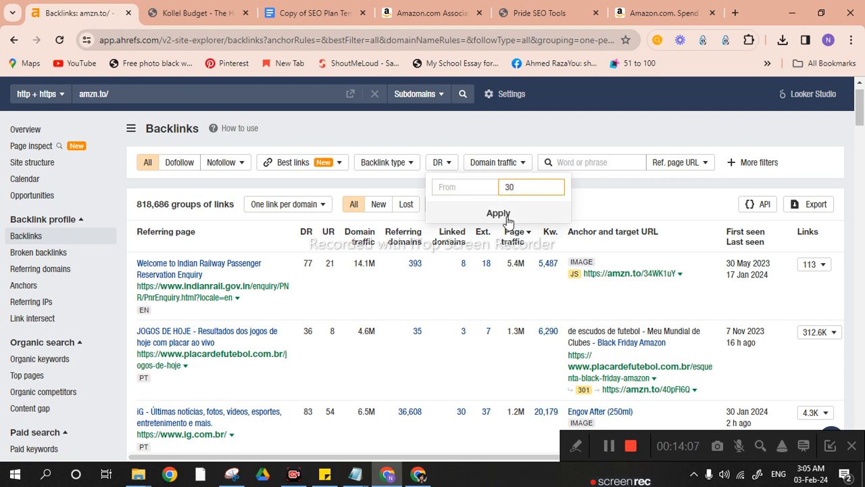
click(498, 214)
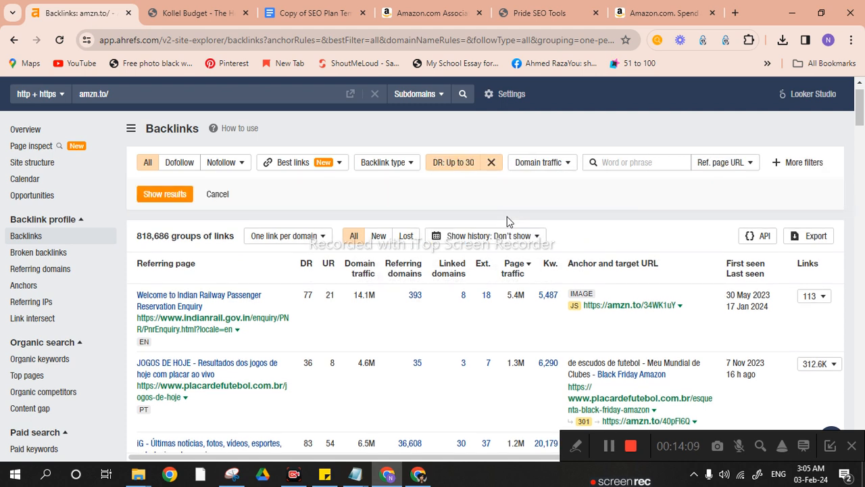
click(164, 194)
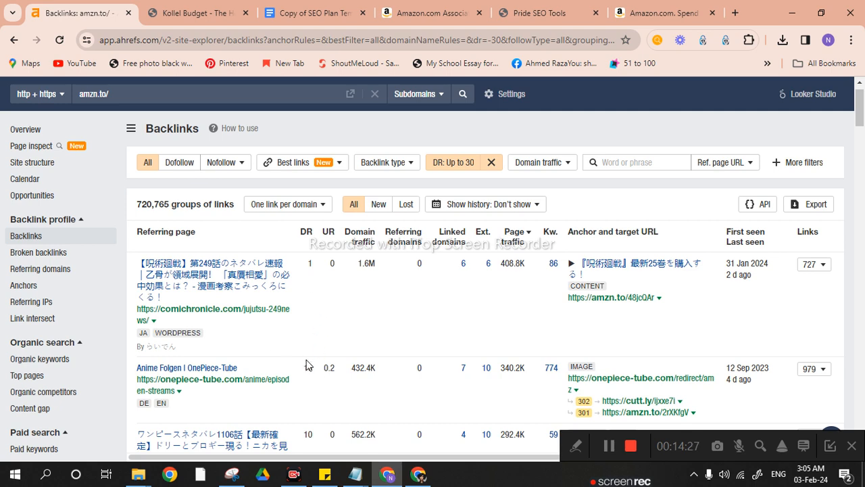
Step: Look through the low-DR backlinks and limit them to domain traffic from 10000 to 30000, showing the filtered results
scroll(305, 366, down, 3)
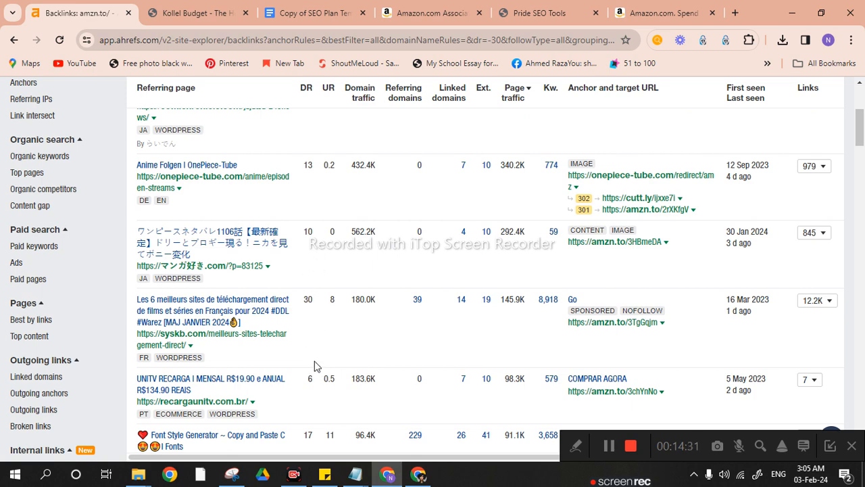
scroll(313, 364, up, 1)
scroll(315, 365, up, 3)
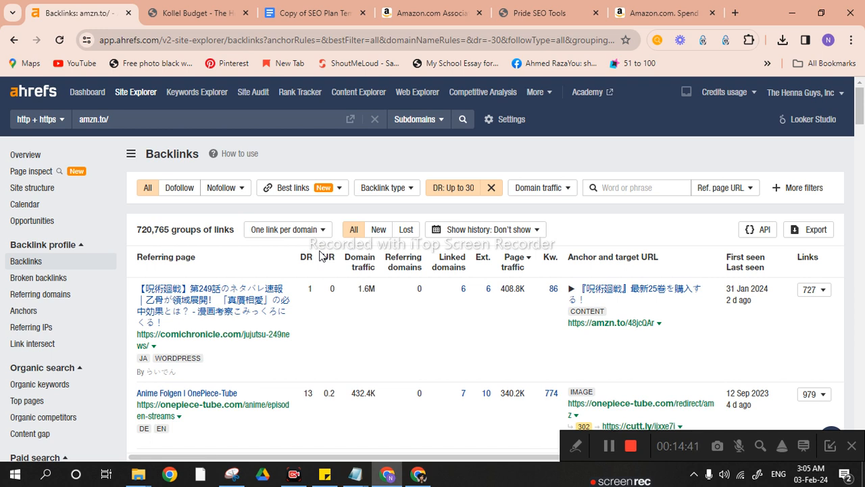
click(531, 192)
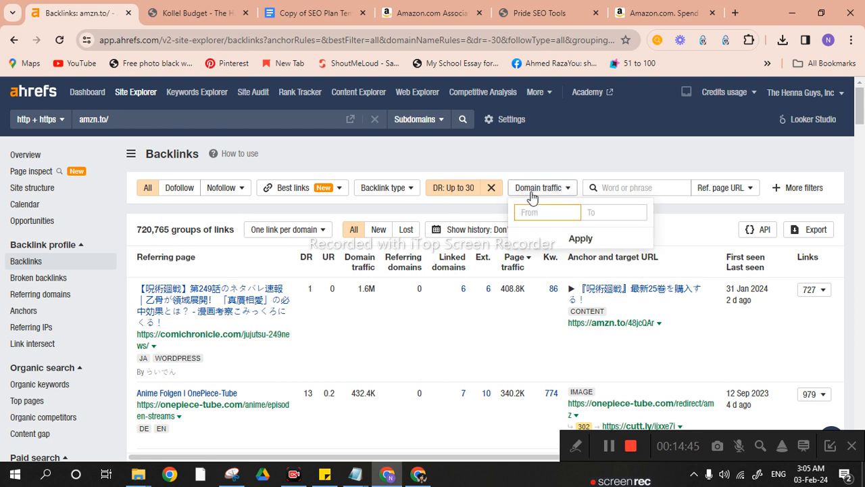
text(10000)
click(591, 214)
text(3)
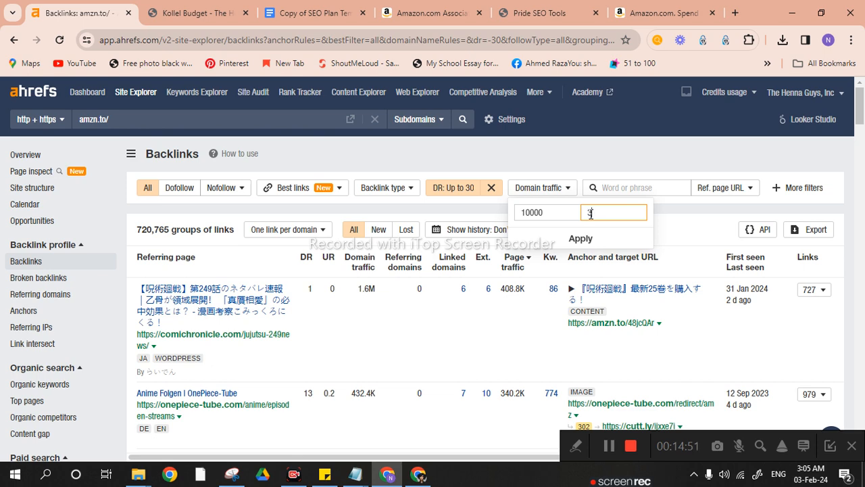
text(0000)
click(581, 241)
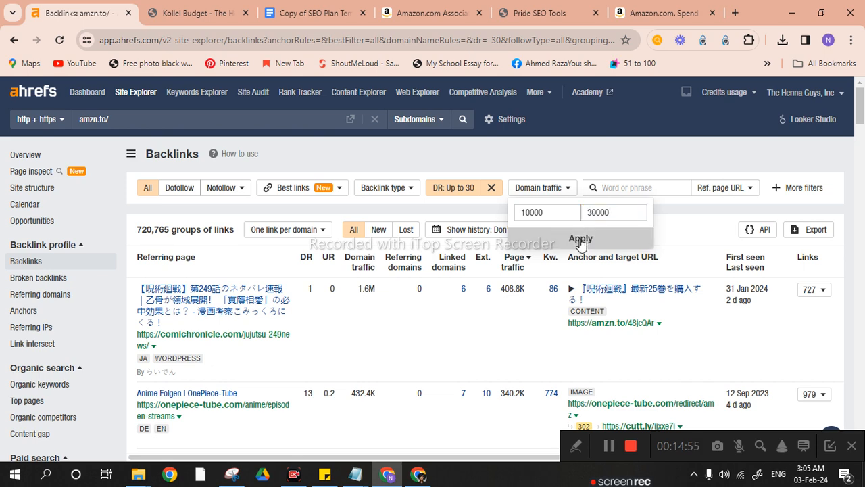
click(171, 249)
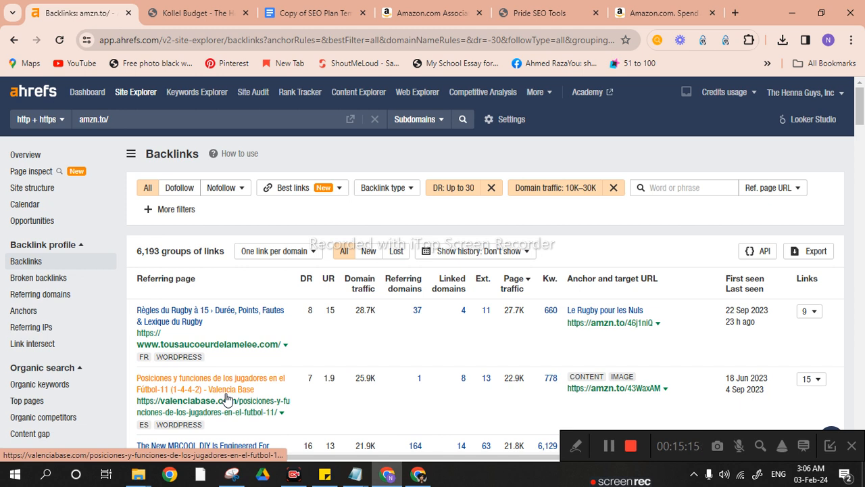
Step: Add a referring page language filter set to English and show the filtered backlinks
click(156, 213)
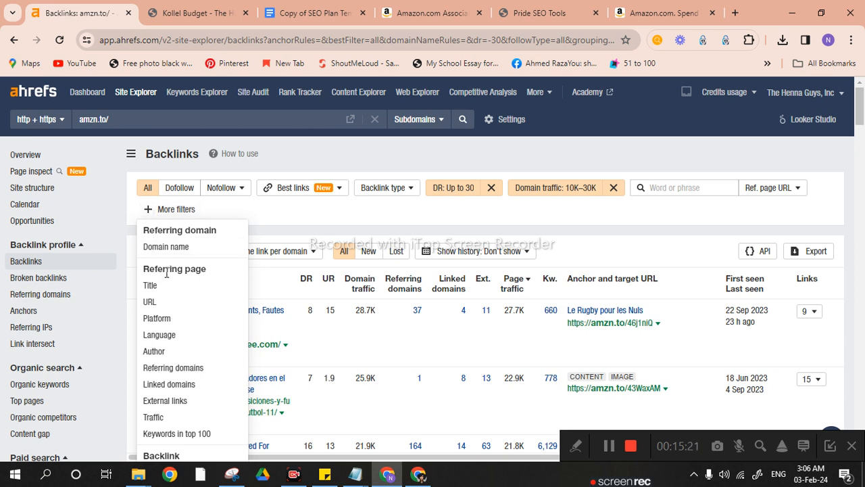
click(163, 335)
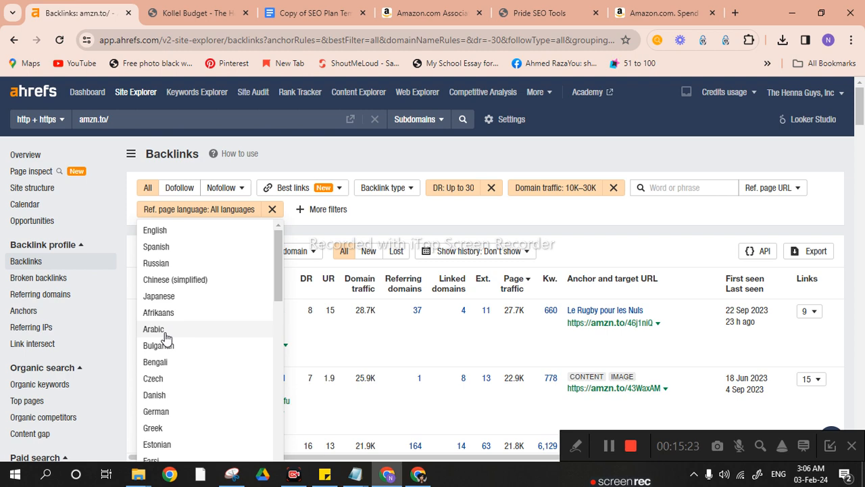
click(156, 232)
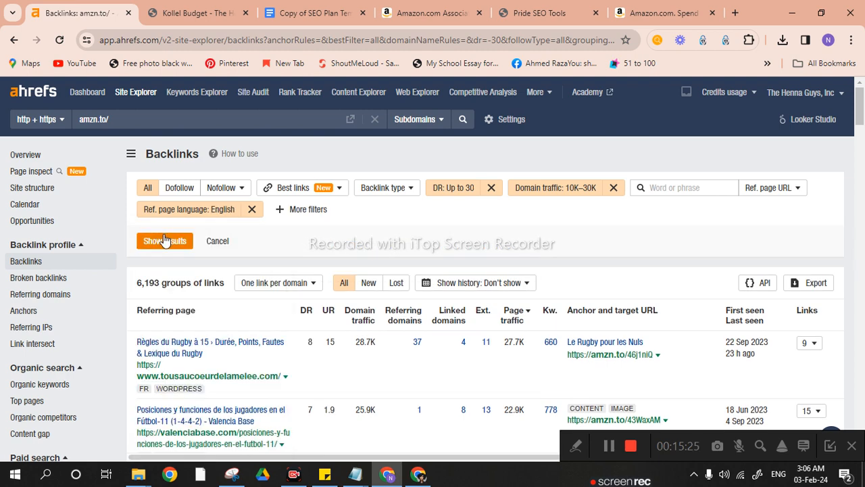
click(162, 243)
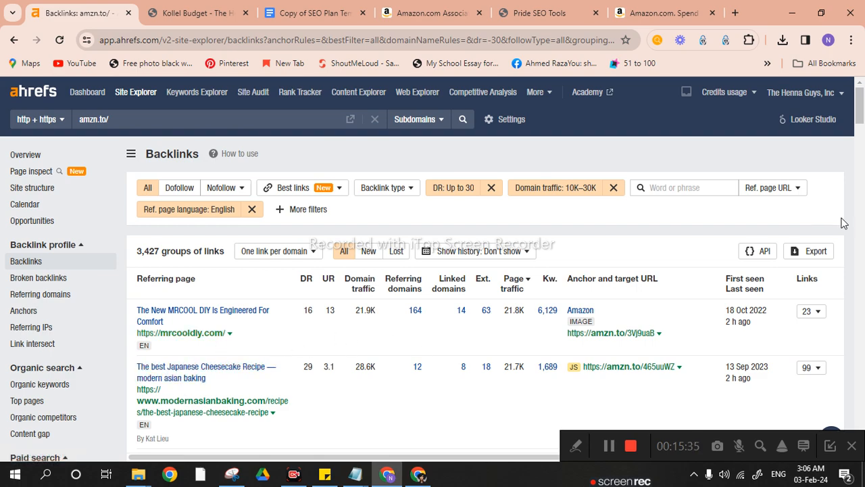
Step: Examine the filtered English referring pages, checking their topics, DR and domain traffic for comparable Amazon affiliate sites
drag(861, 109, 861, 245)
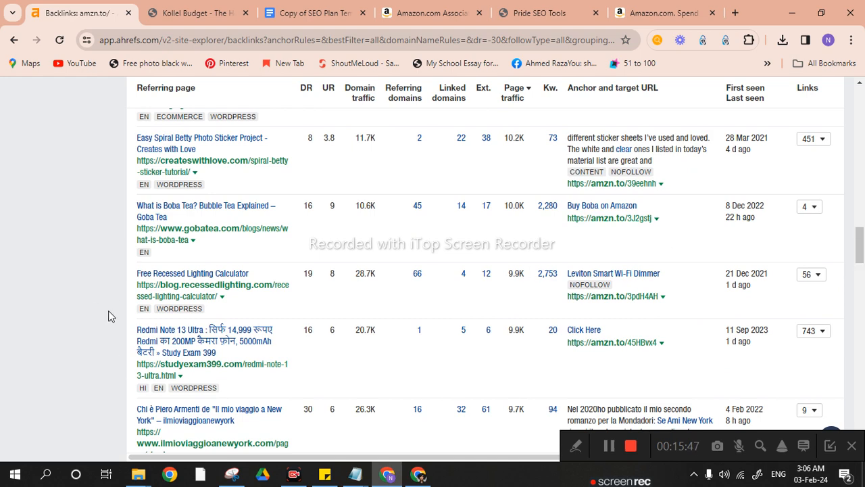
scroll(108, 317, down, 1)
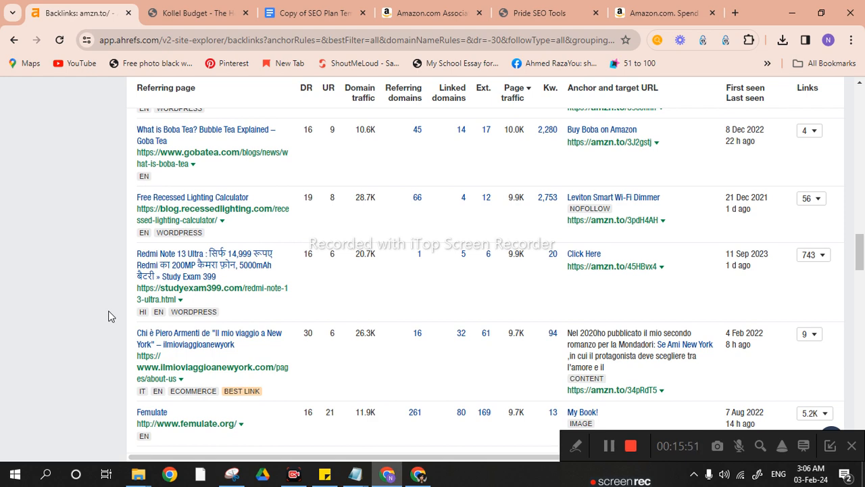
scroll(109, 316, down, 3)
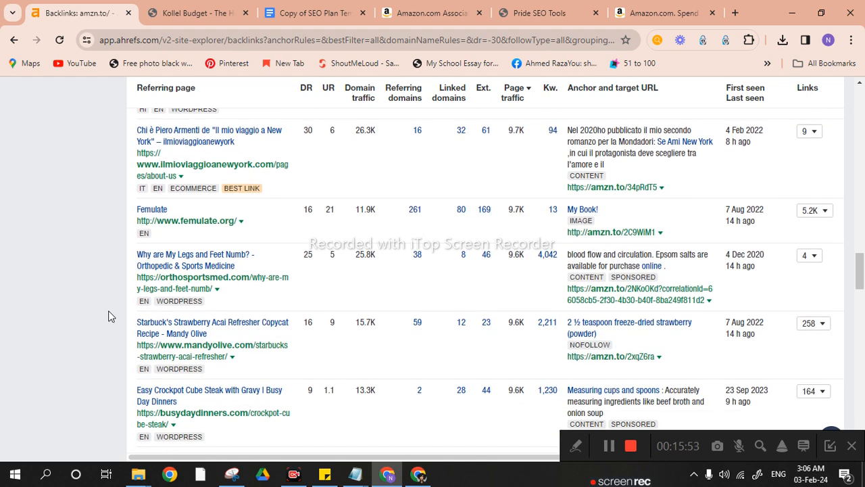
scroll(108, 316, down, 1)
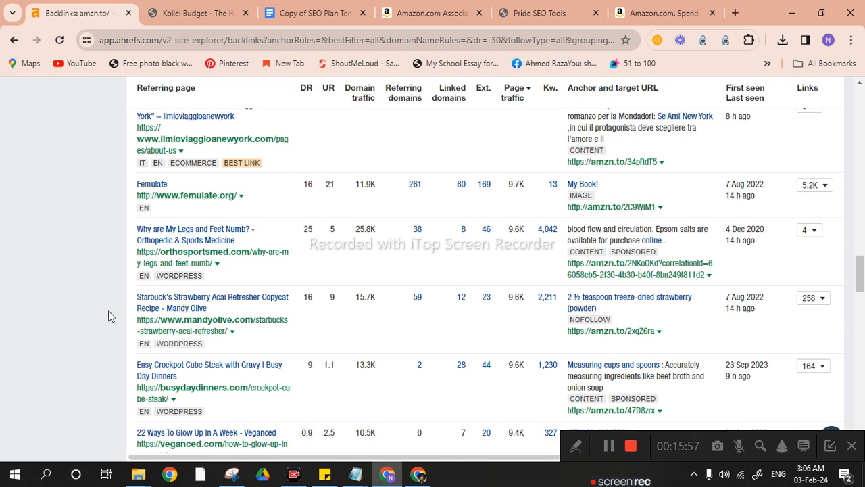
scroll(109, 317, down, 5)
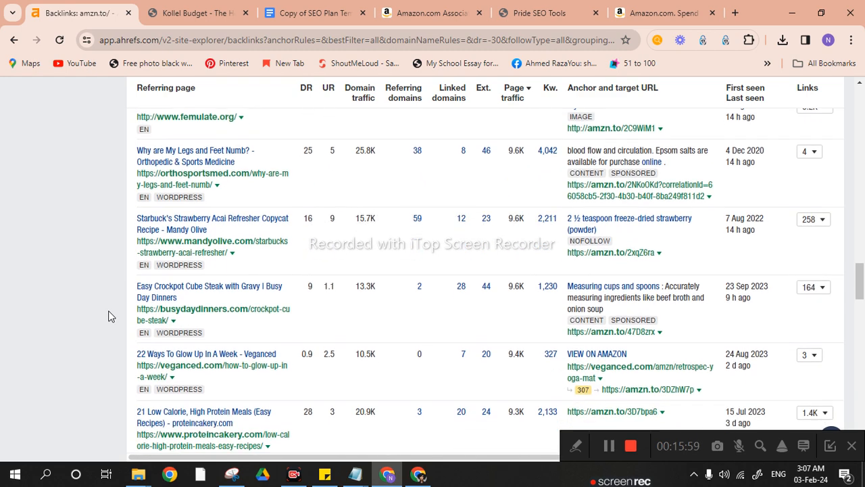